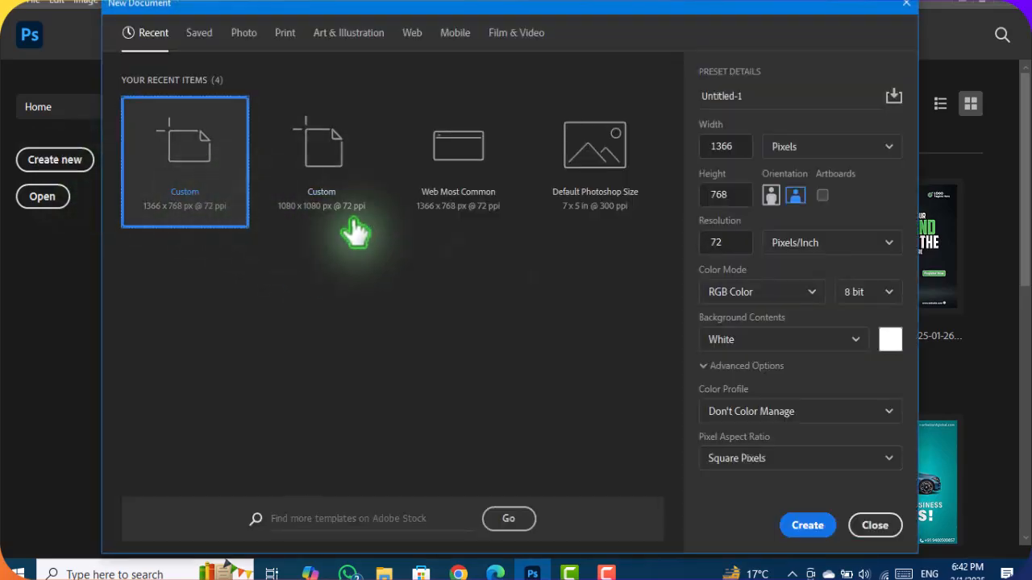
Create a 1366 x 768 px document at 72 ppi and add the text "logo river" in its upper-left area
click(807, 526)
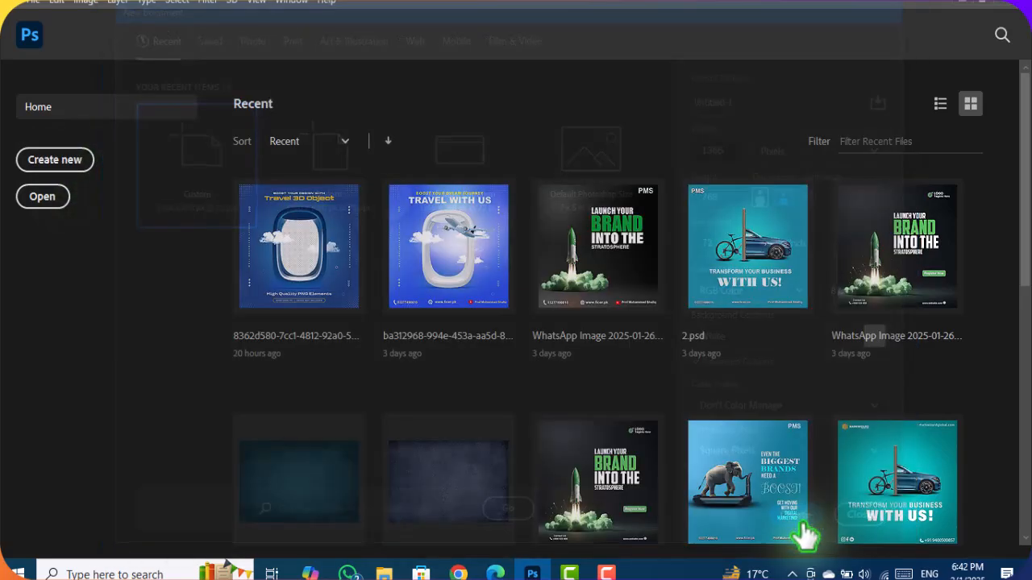
click(16, 231)
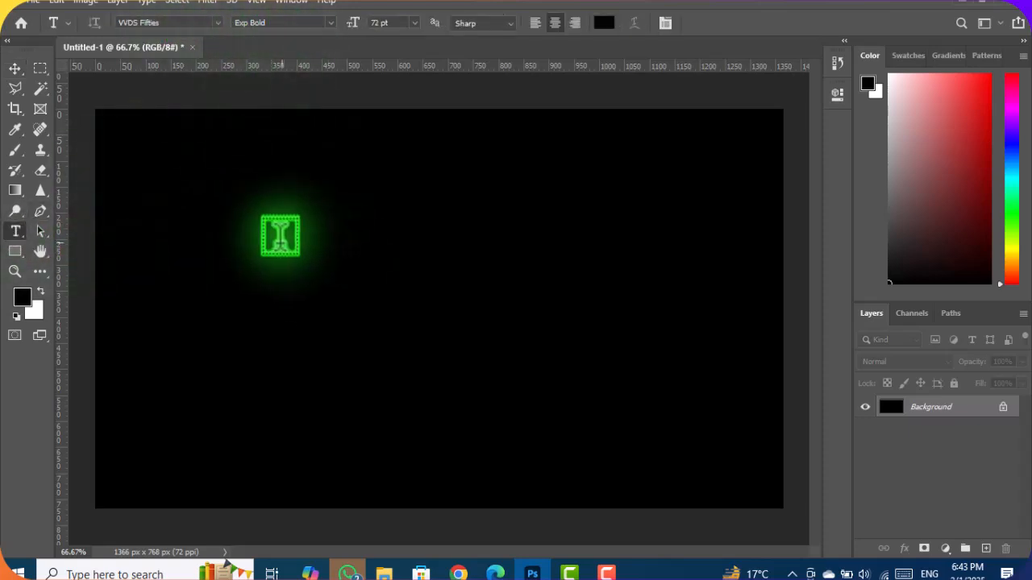
click(281, 235)
text(logo river)
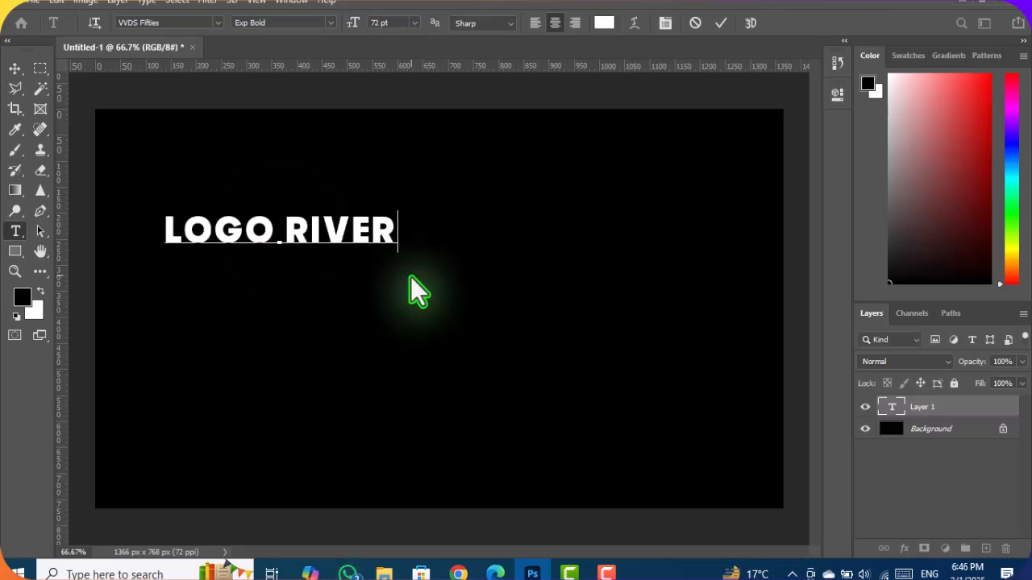
key(ctrl+Return)
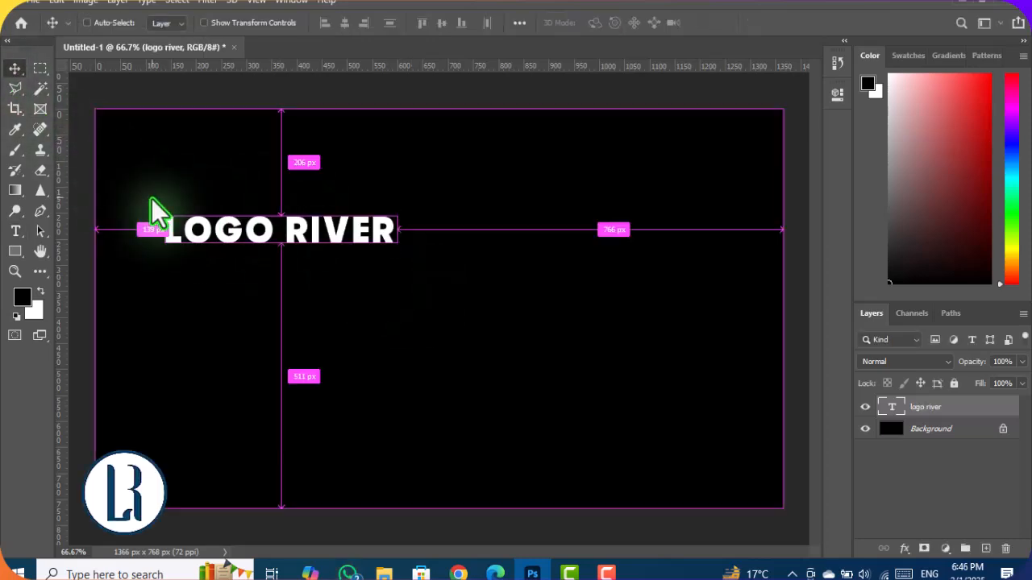
Scale the "logo river" text up proportionally to about 223%
key(ctrl+t)
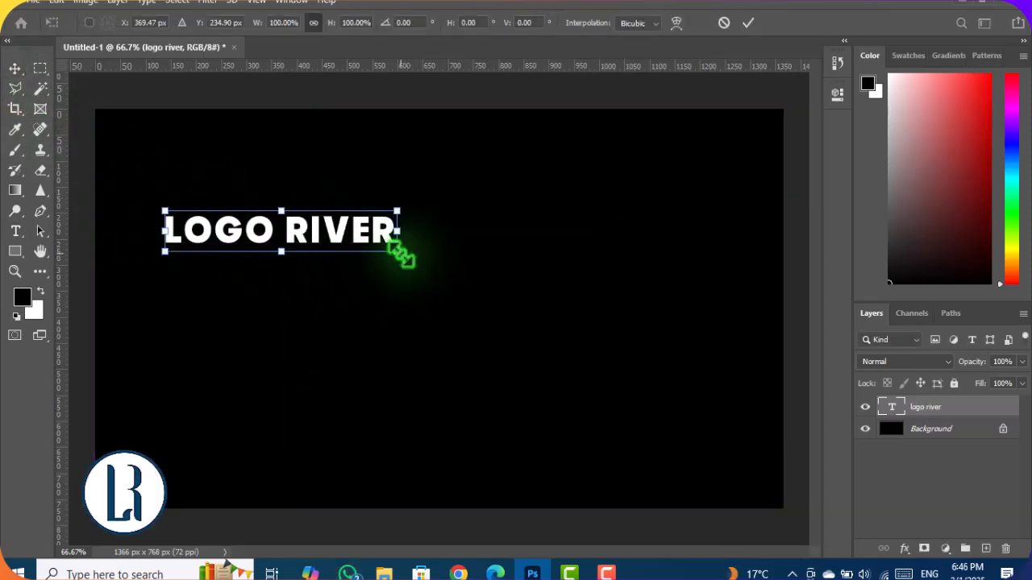
drag(400, 260, 661, 468)
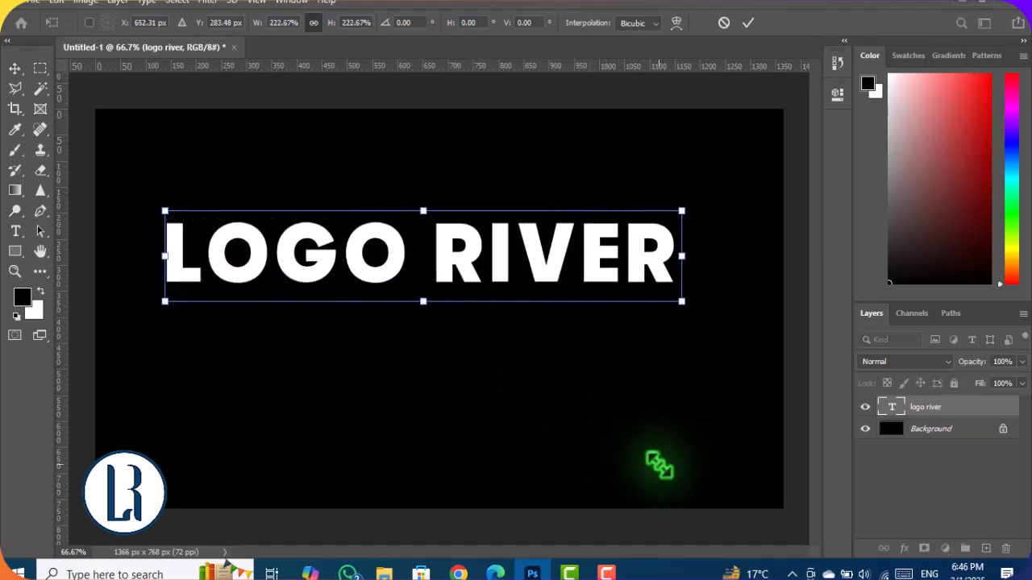
click(16, 69)
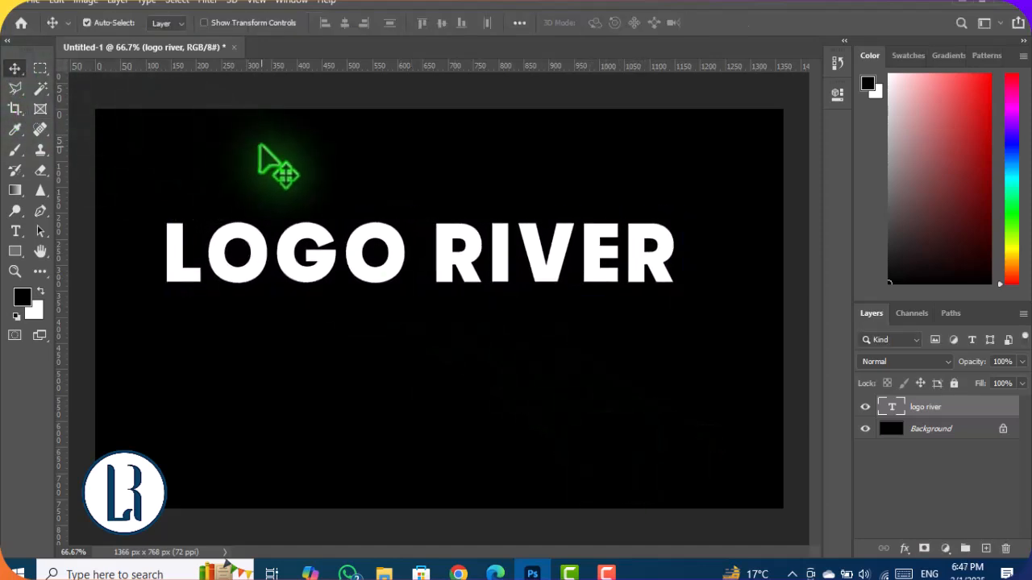
Reduce the fill of the "logo river" layer to 0%
click(1022, 384)
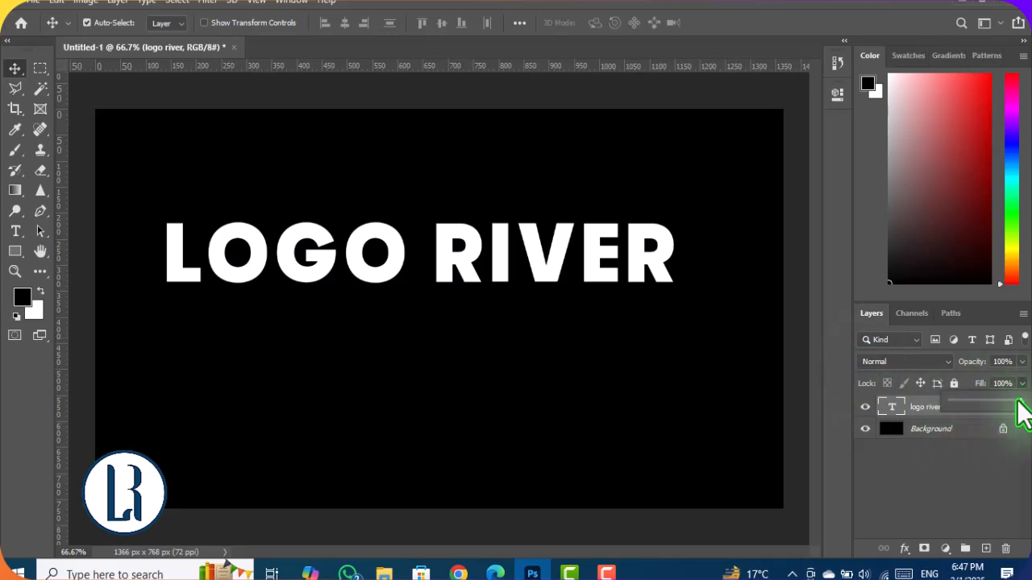
drag(1017, 402, 918, 411)
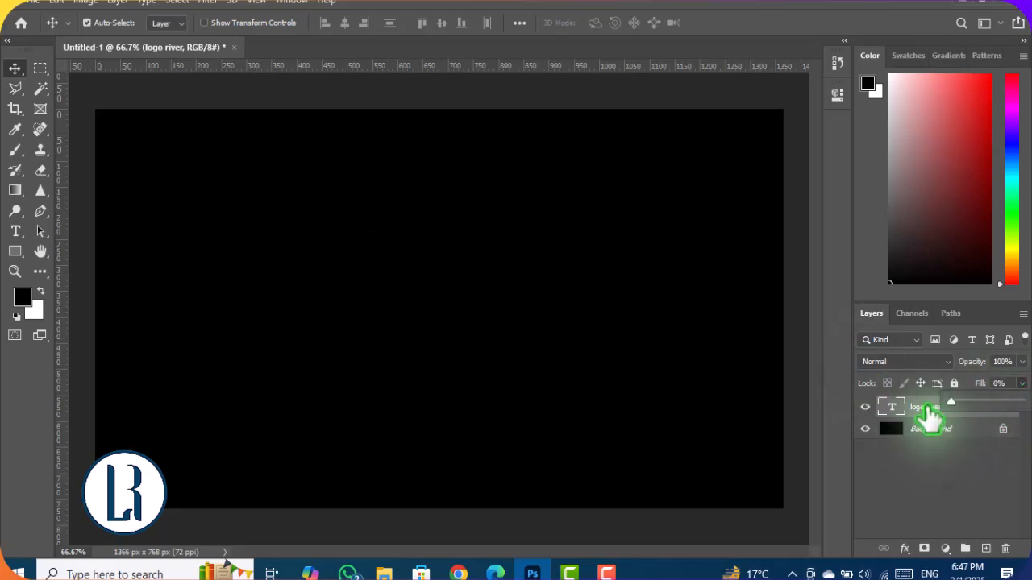
click(926, 408)
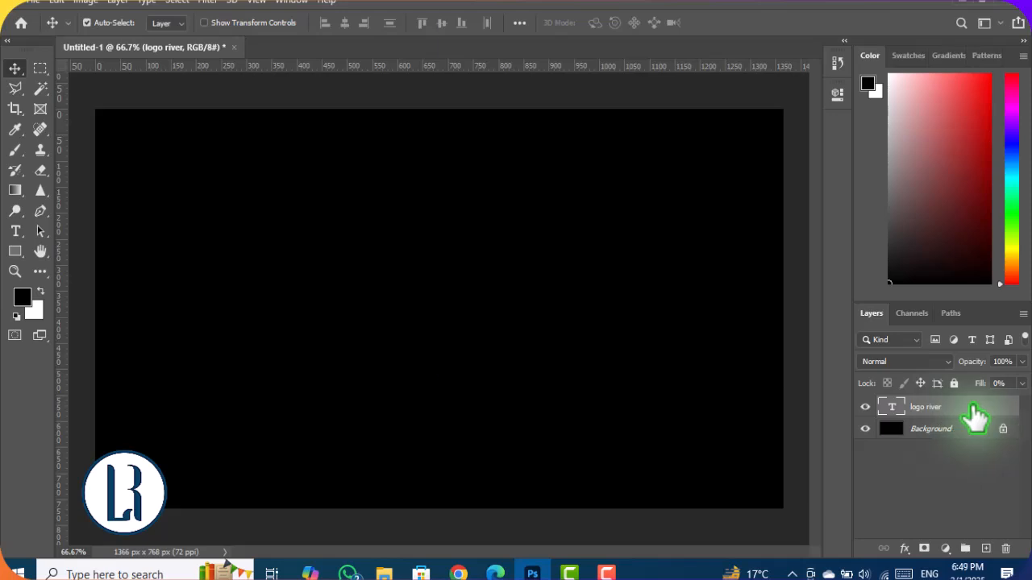
Add Bevel & Emboss to the "logo river" layer with depth 124%, size 24 px and soften 11 px
double_click(976, 417)
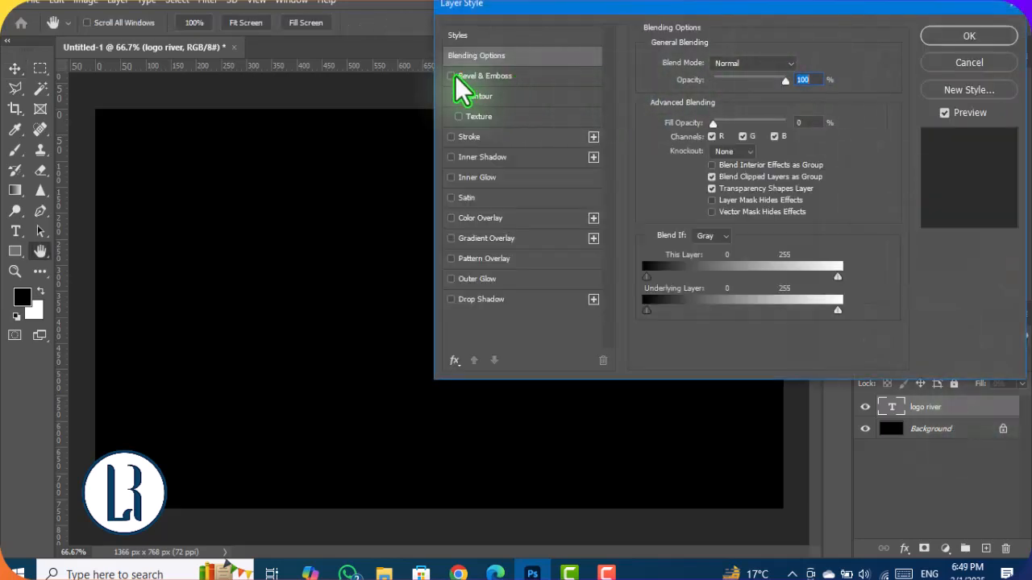
click(518, 76)
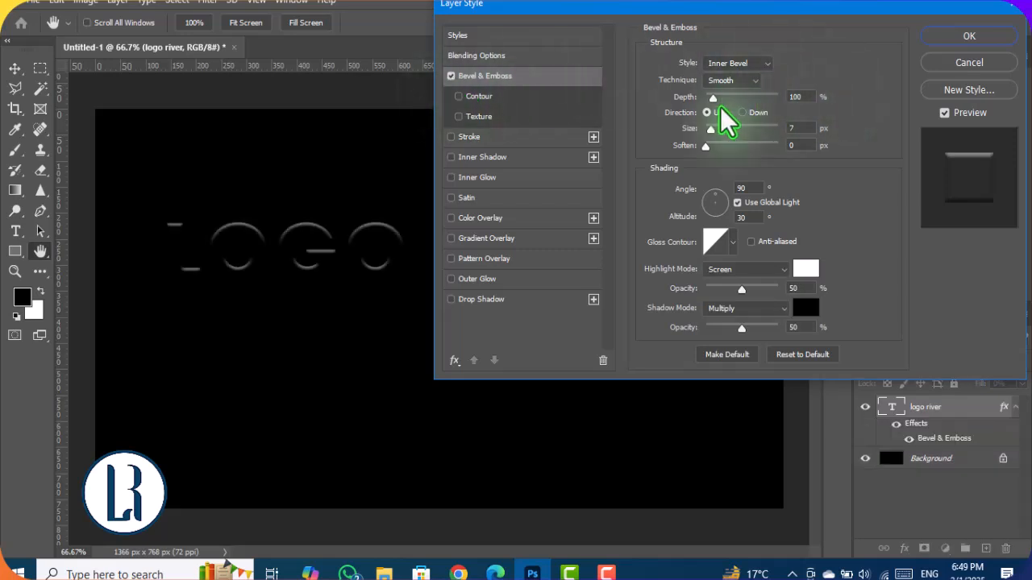
drag(715, 97, 719, 98)
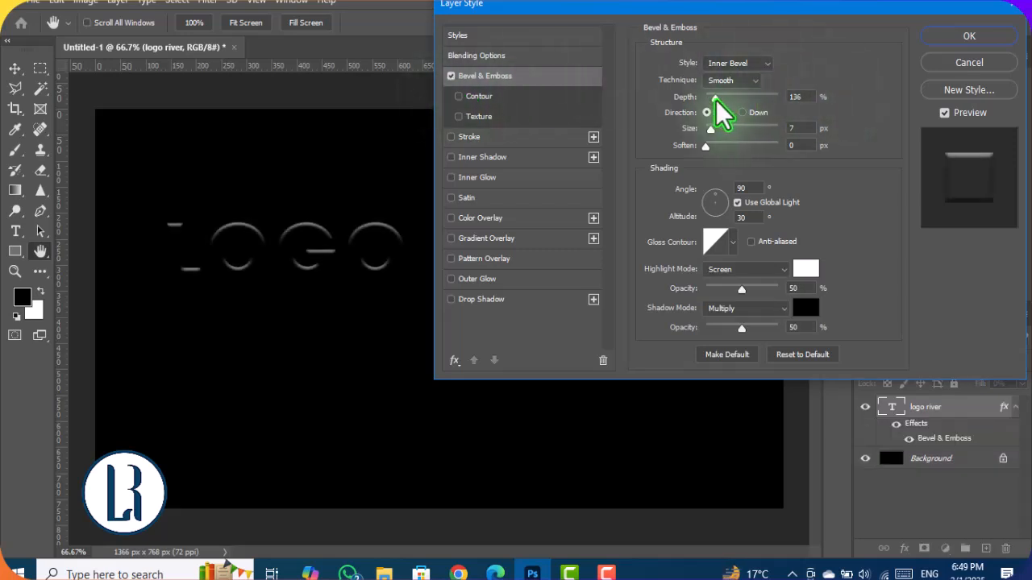
drag(811, 102, 777, 105)
text(124)
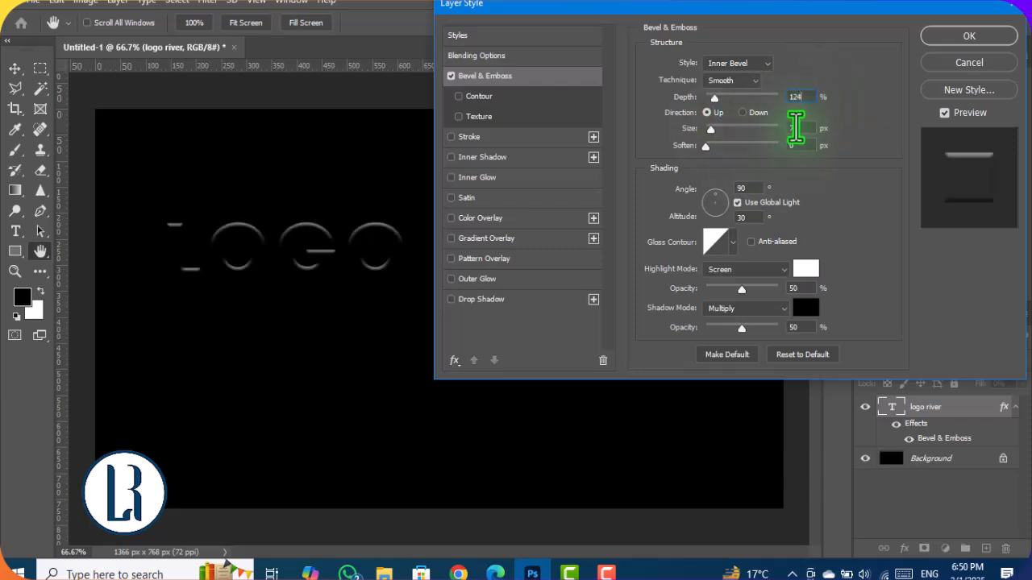
click(784, 130)
text(24)
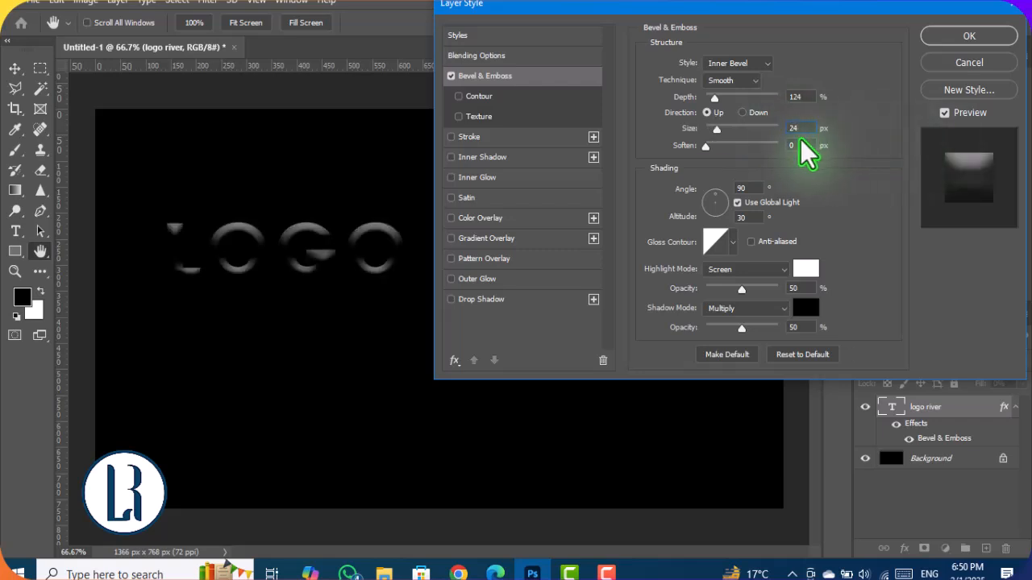
click(796, 144)
text(11)
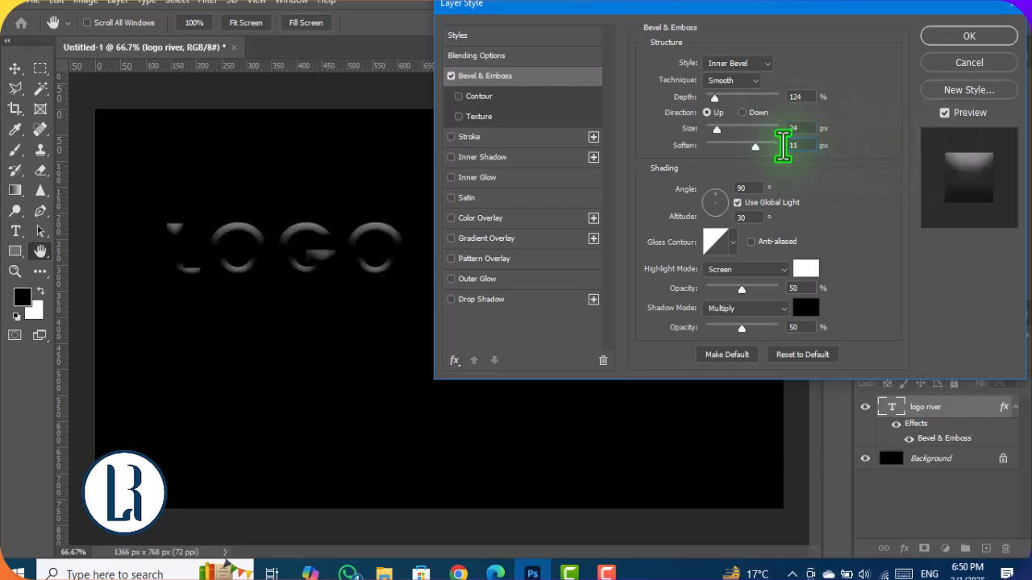
Turn off global light for the bevel and set its angle to -127° and altitude to 24°
click(737, 203)
click(745, 188)
text(-)
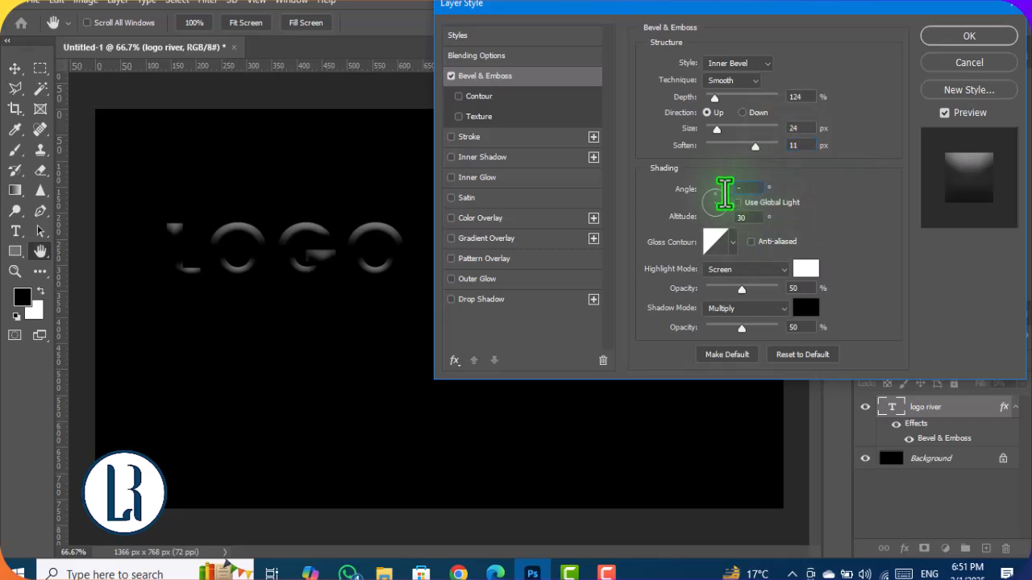
text(127)
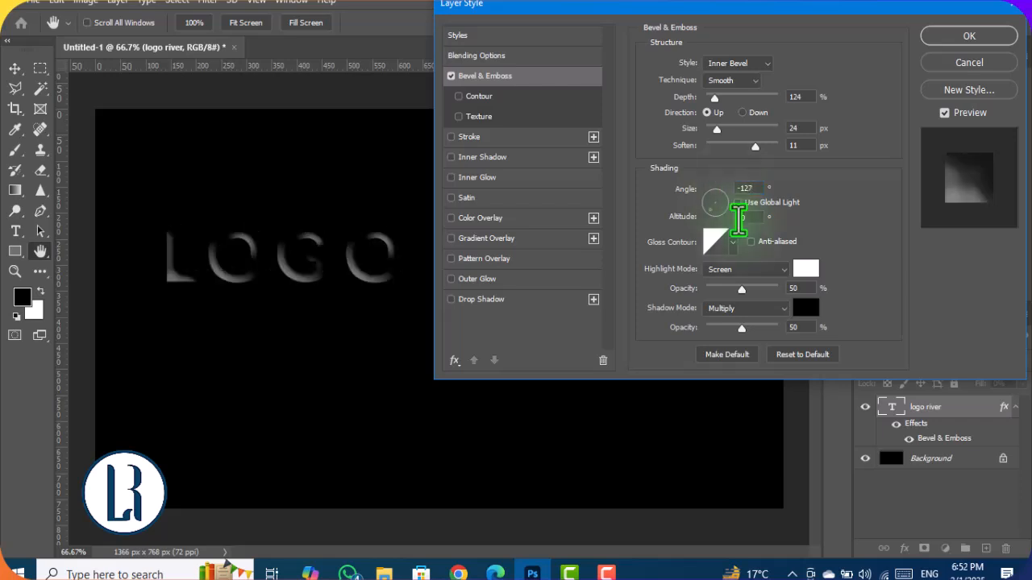
click(742, 217)
text(24)
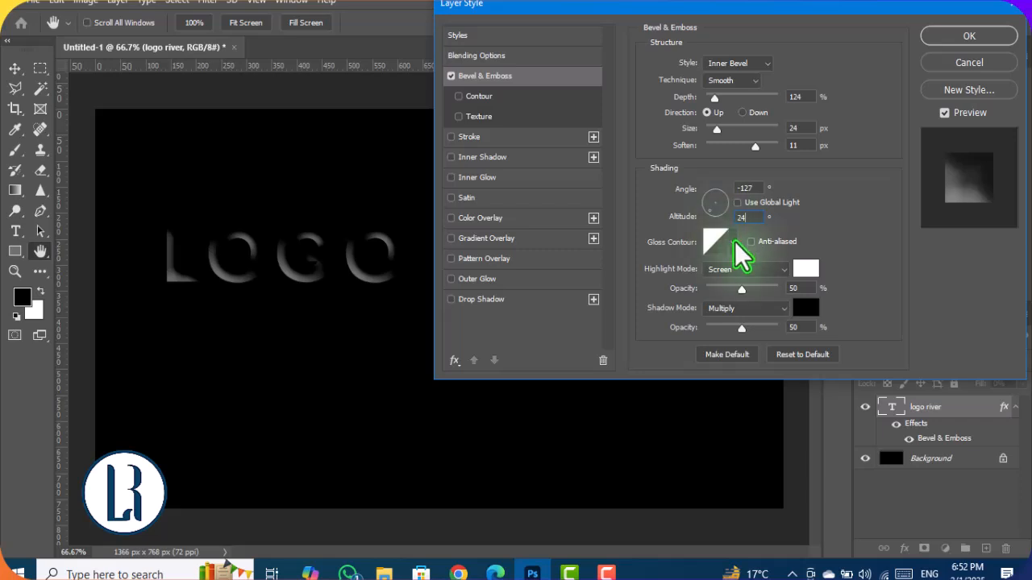
Give the bevel a rounded-steps gloss contour, with highlight mode Lighten and shadow mode Color Dodge
click(733, 241)
click(738, 303)
click(807, 249)
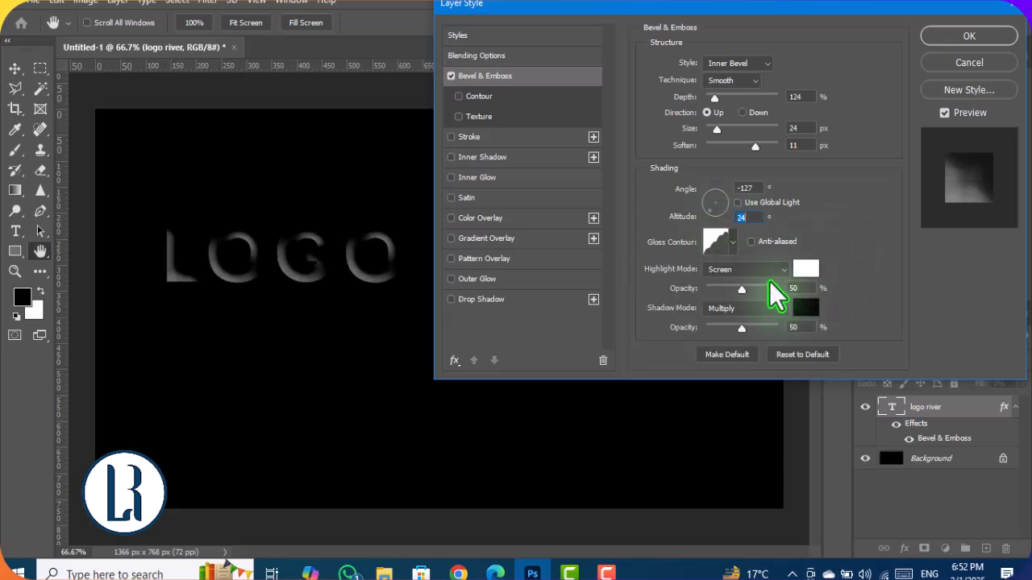
click(785, 267)
click(749, 286)
click(781, 308)
click(754, 310)
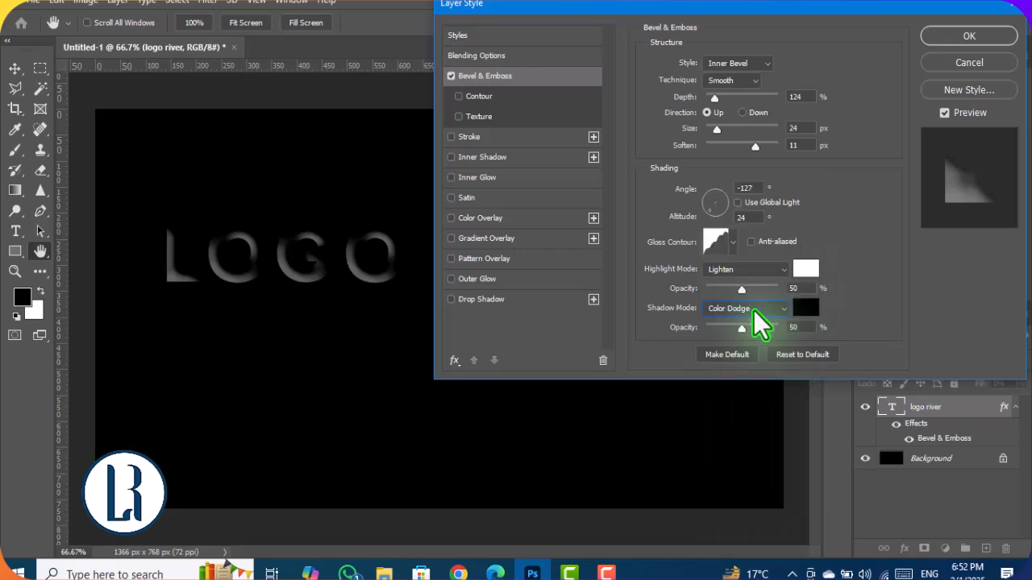
Change the bevel's shadow color to a bright cyan-teal
click(805, 308)
click(527, 198)
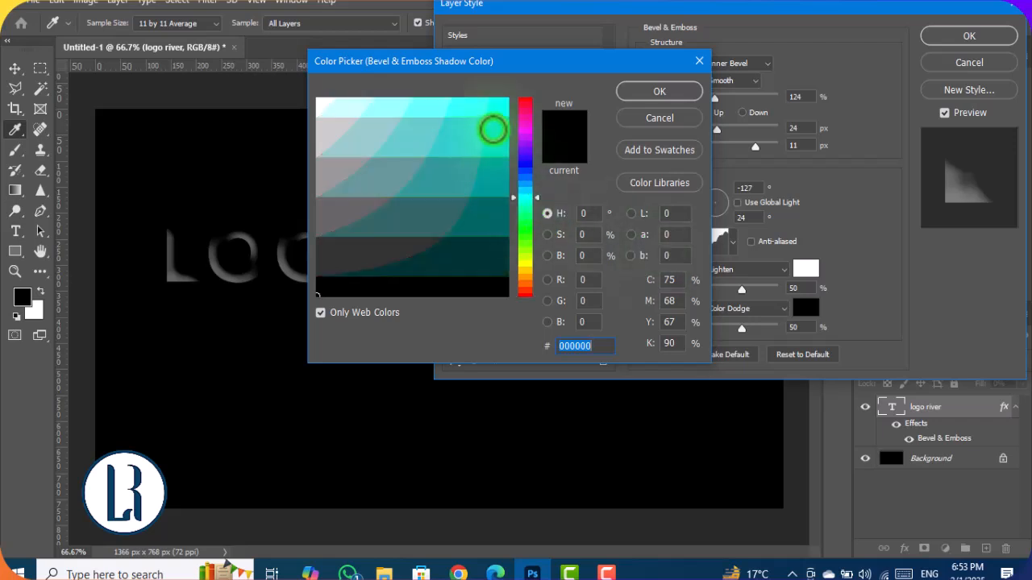
click(487, 129)
click(645, 90)
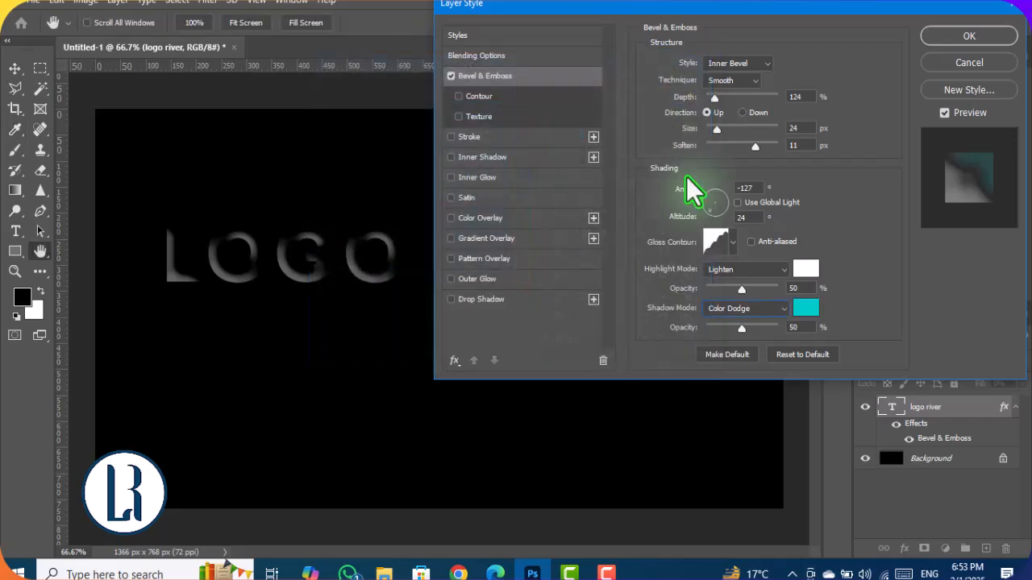
Set the bevel's shadow opacity to 67% and its highlight opacity to 90%
double_click(786, 327)
text(67)
double_click(791, 288)
text(90)
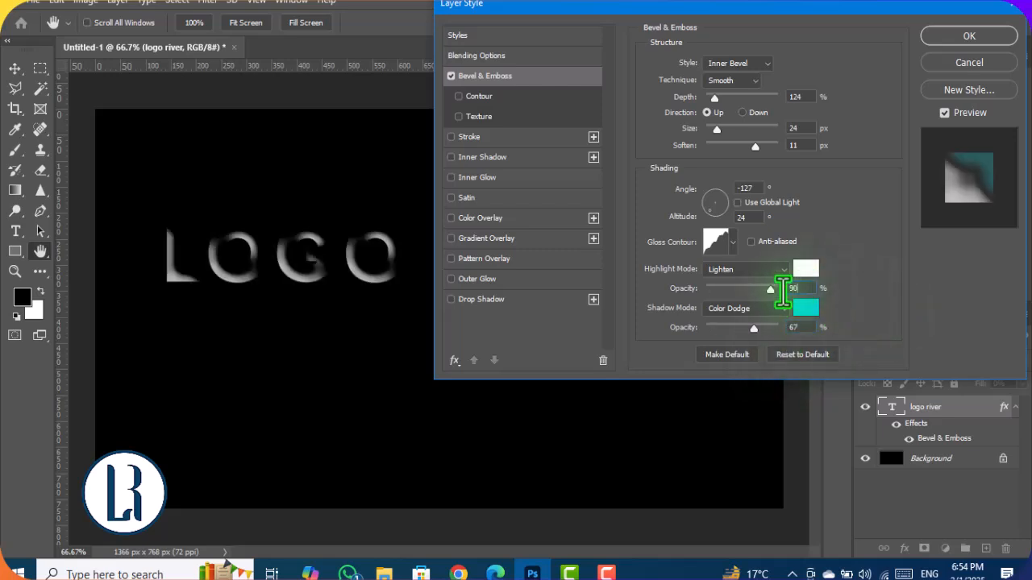
Enable the bevel's Contour option with the ring-shaped preset, keeping the range at 100%
click(482, 98)
click(709, 68)
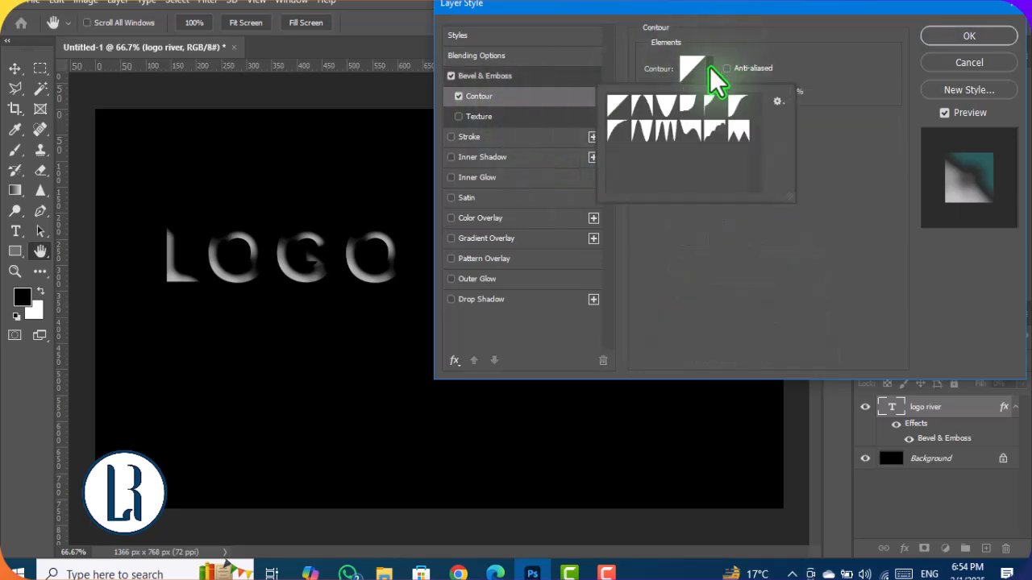
click(643, 131)
click(813, 127)
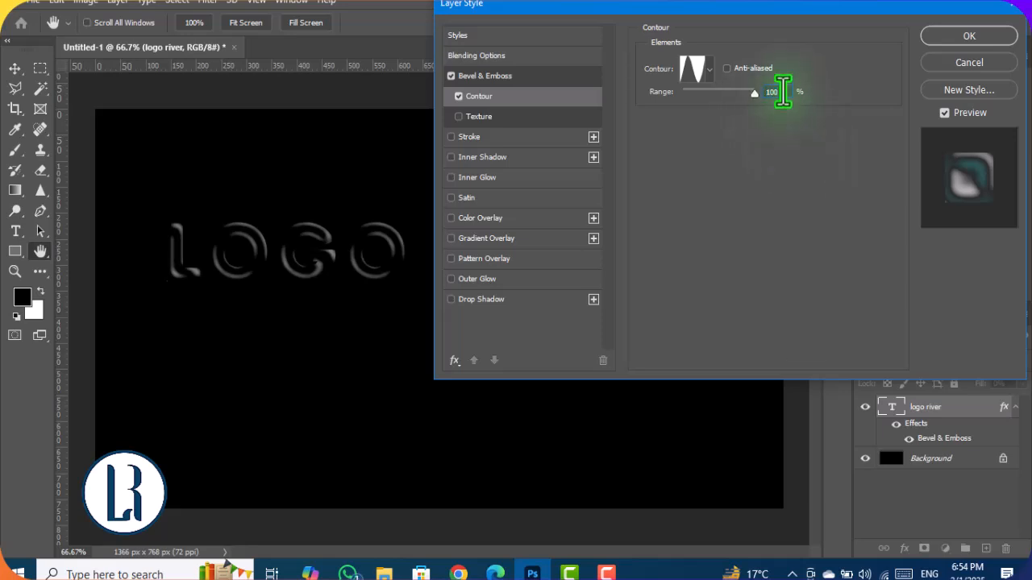
click(780, 92)
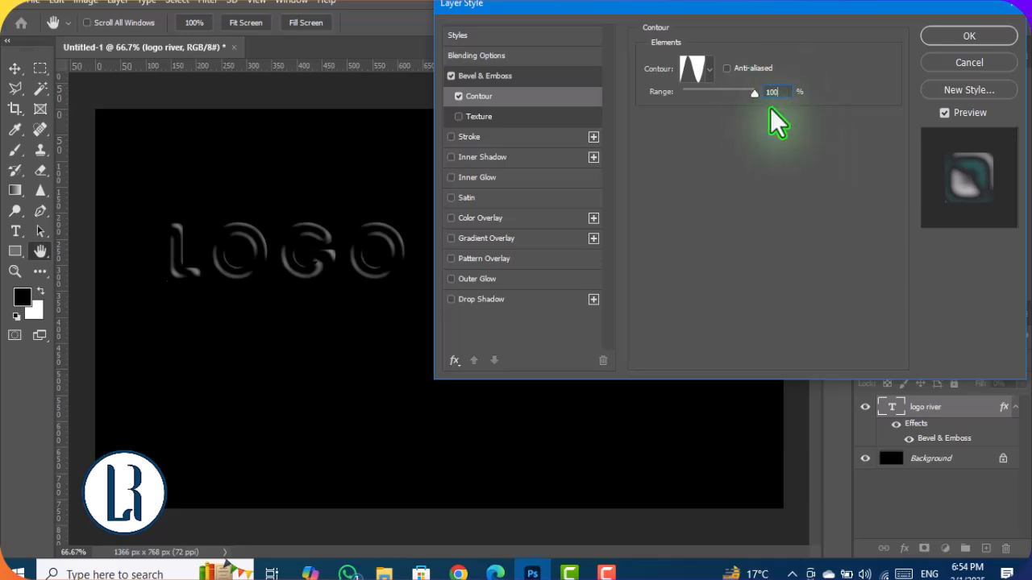
Add a black 18 px stroke positioned at Center with 100% opacity
click(544, 139)
click(783, 64)
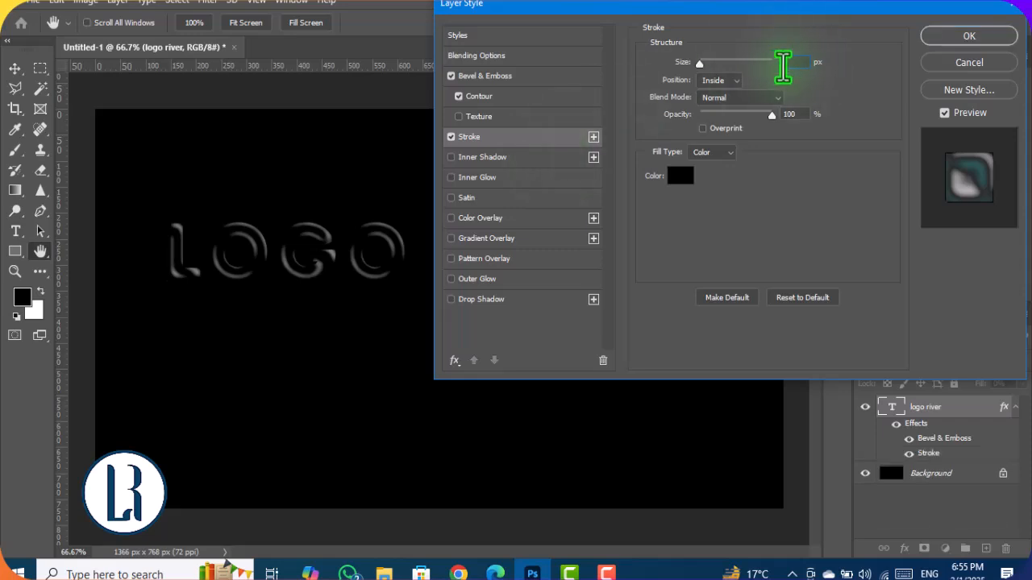
text(18)
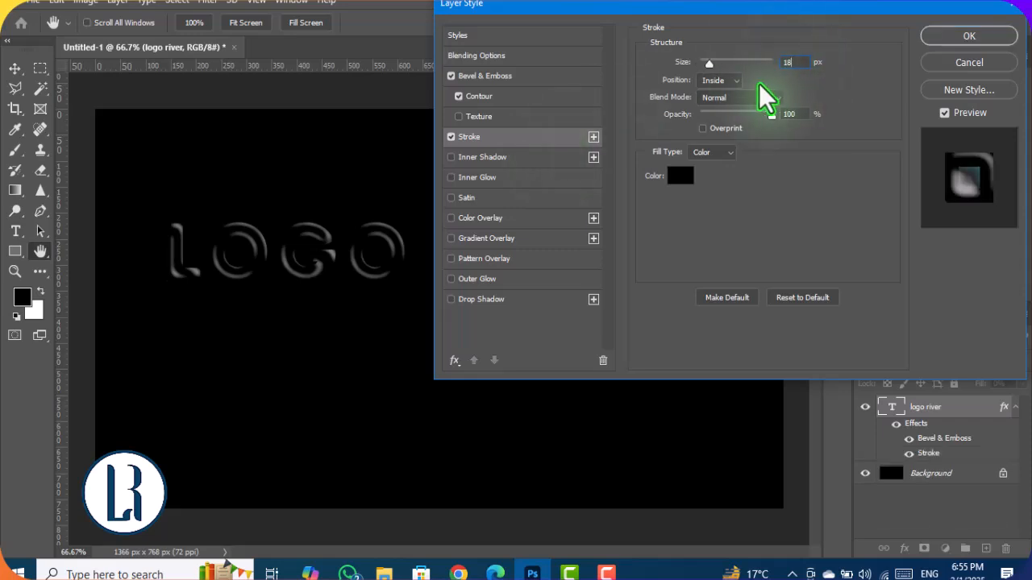
click(726, 81)
click(730, 117)
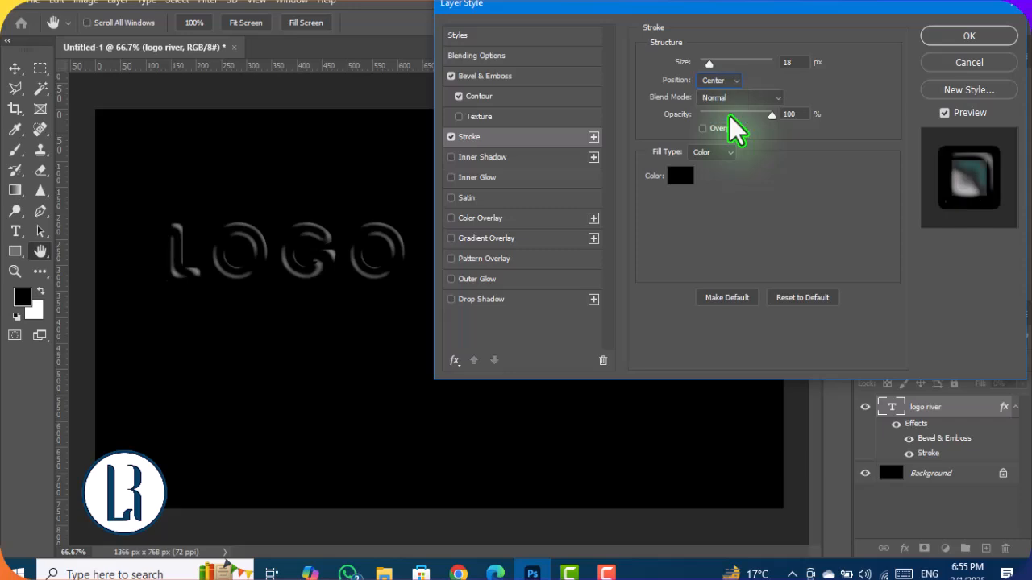
click(680, 175)
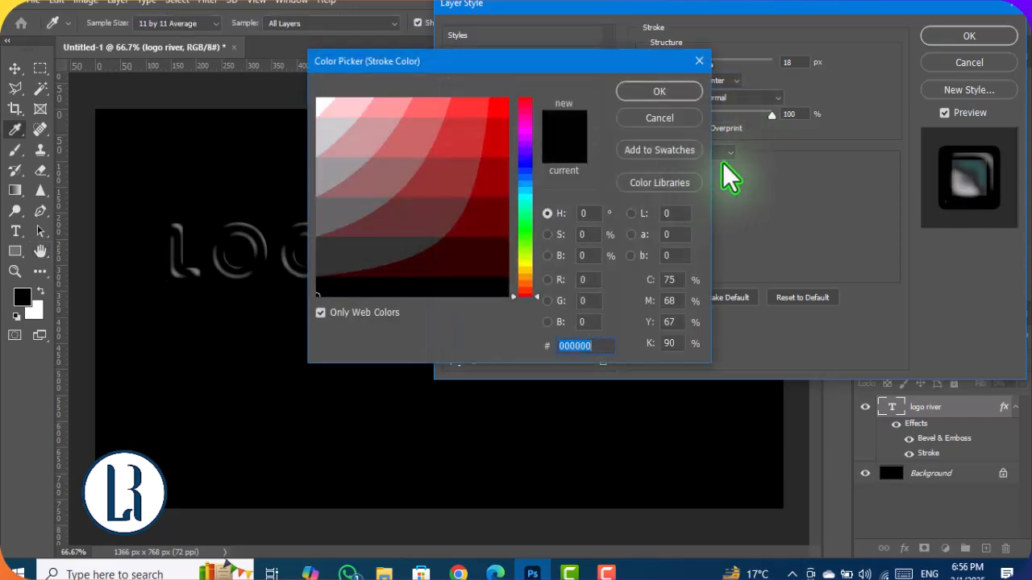
click(659, 91)
mouse_move(783, 110)
mouse_down()
mouse_move(768, 119)
mouse_move(792, 133)
mouse_up()
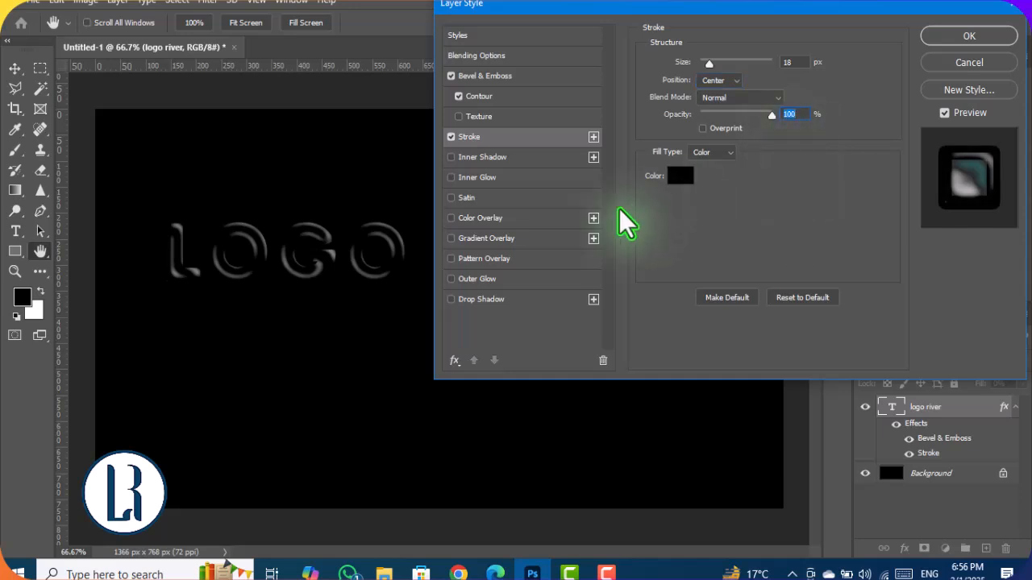
Add a Gradient Overlay to the text layer and set its opacity to 28%
click(548, 236)
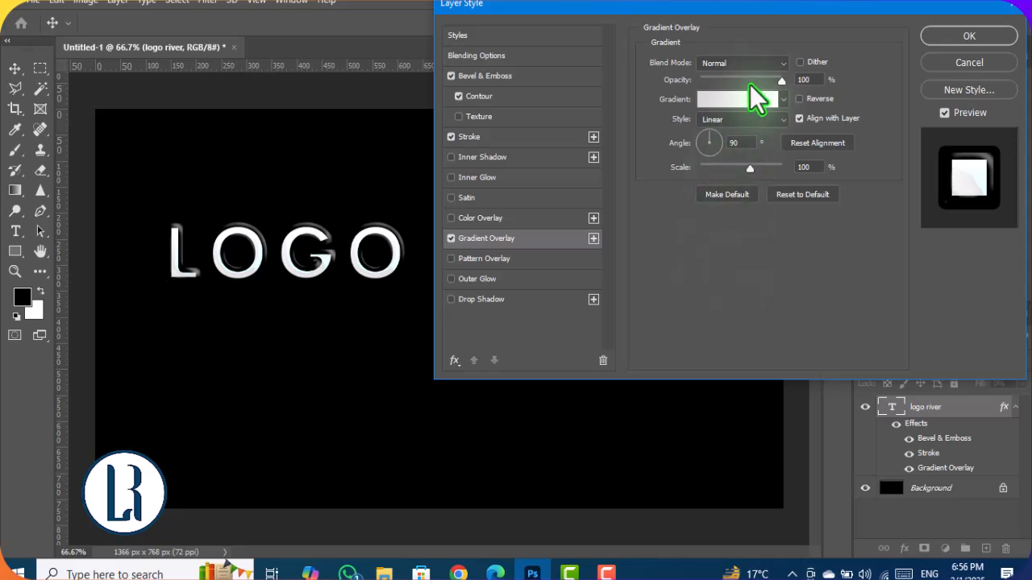
click(794, 80)
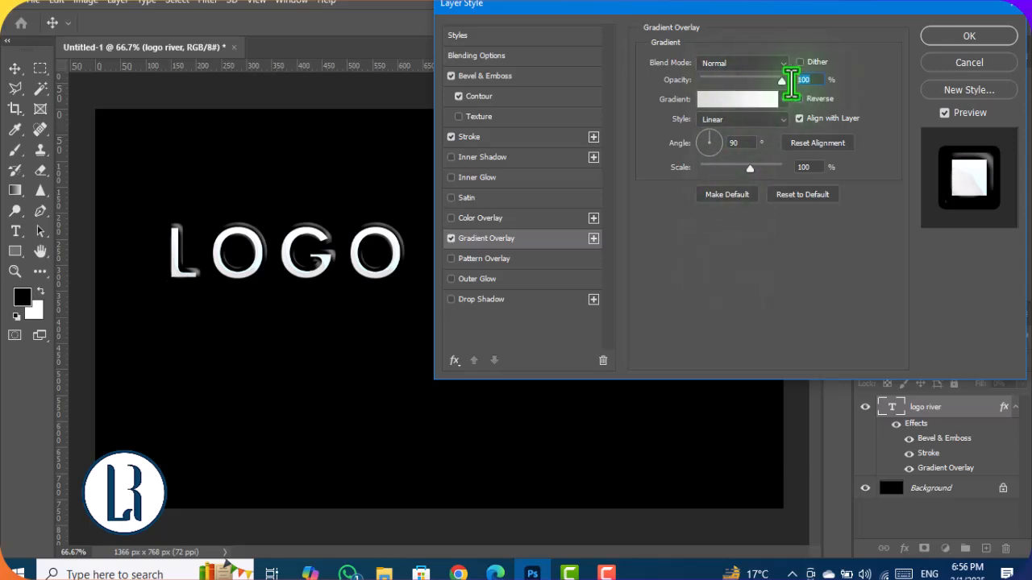
text(28)
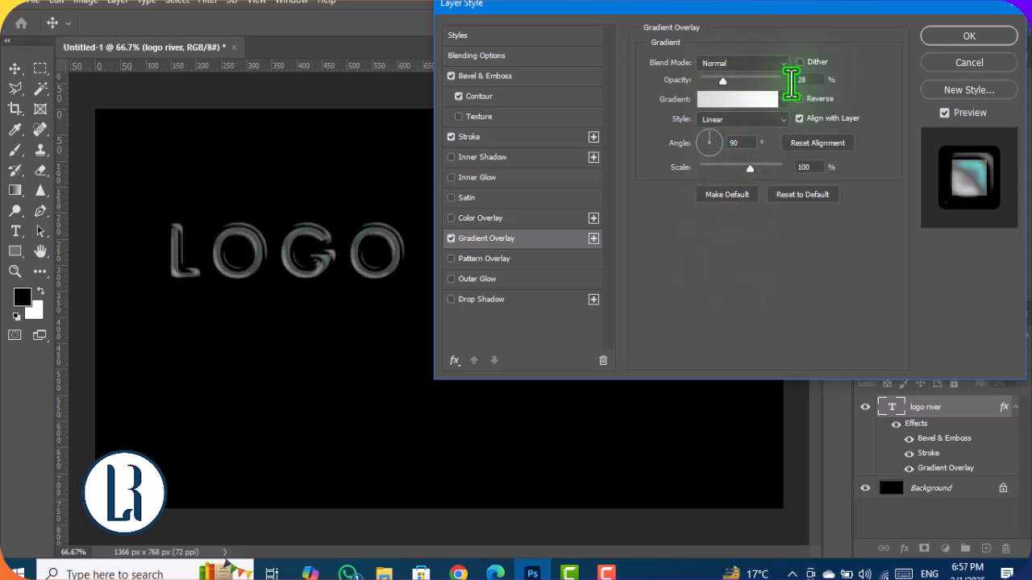
Set the Gradient Overlay's angle to -90° and its scale to 46%
click(730, 146)
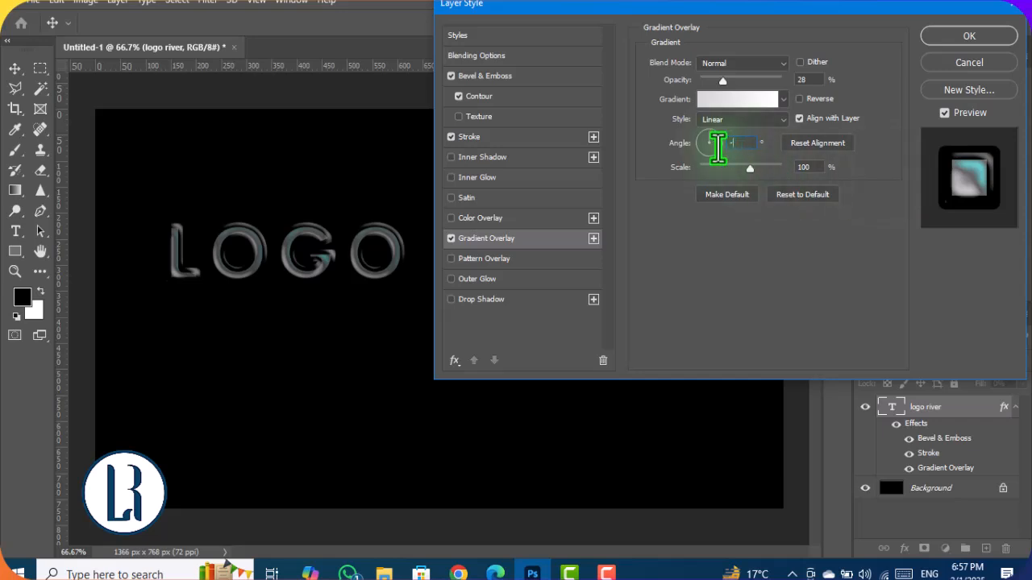
drag(810, 167, 803, 169)
text(46)
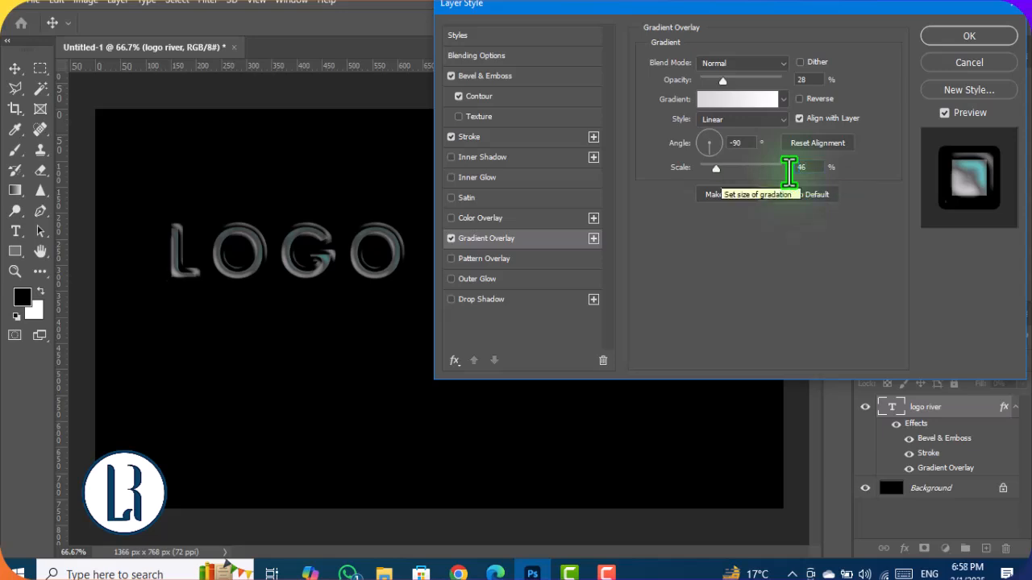
Edit the overlay's gradient and change its starting color stop at location 0% to black
click(755, 101)
click(356, 317)
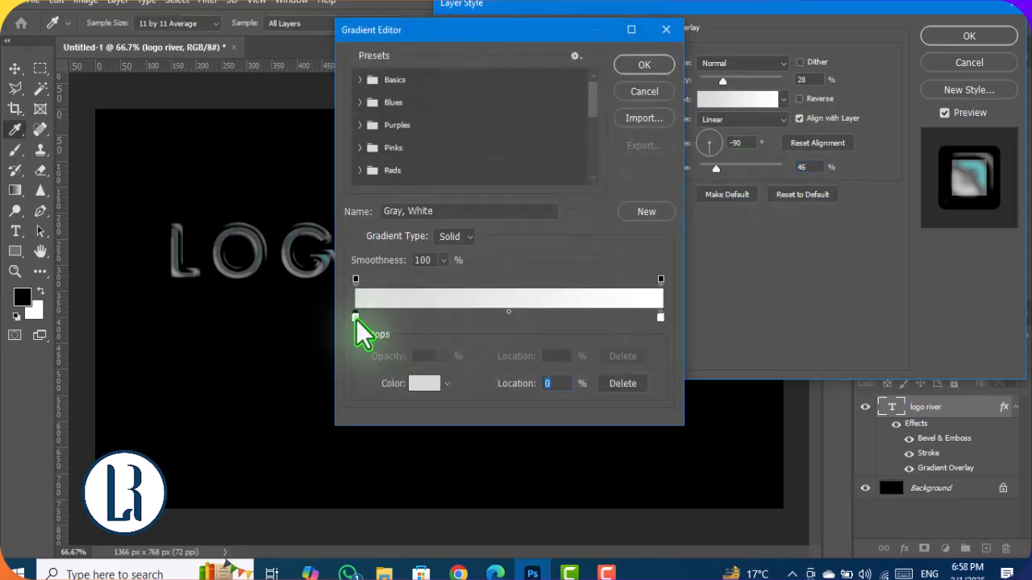
double_click(356, 317)
click(320, 312)
click(324, 293)
click(660, 92)
Change the gradient's end color stop at location 100% to deep blue and apply the layer style
click(661, 316)
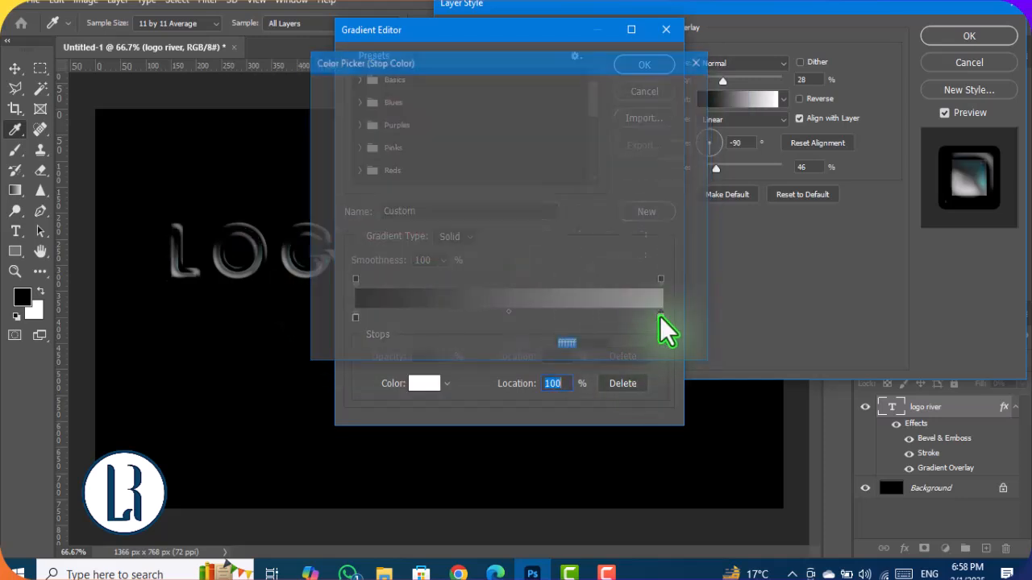
double_click(660, 317)
click(528, 164)
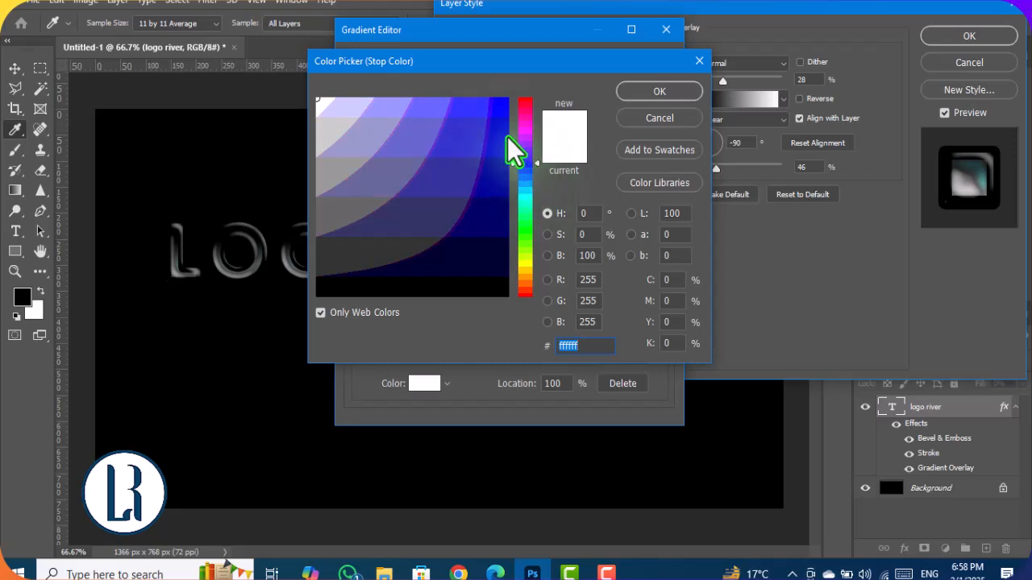
click(504, 129)
click(644, 86)
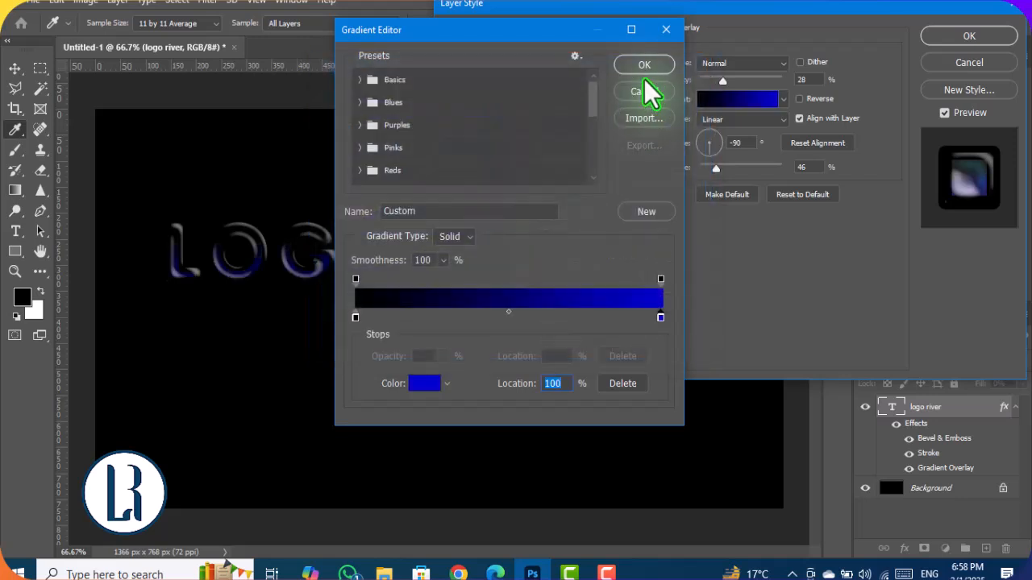
click(644, 67)
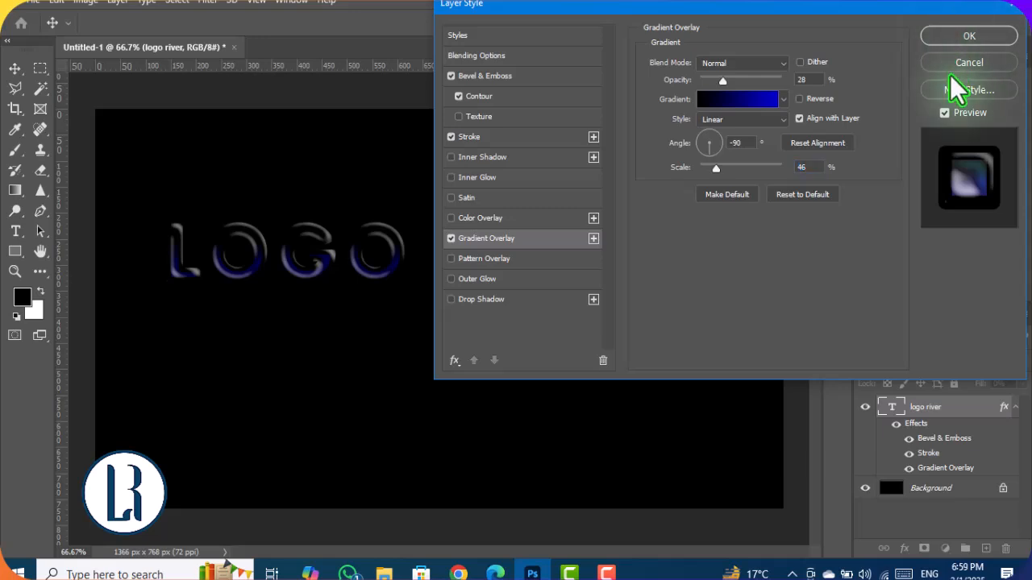
click(964, 38)
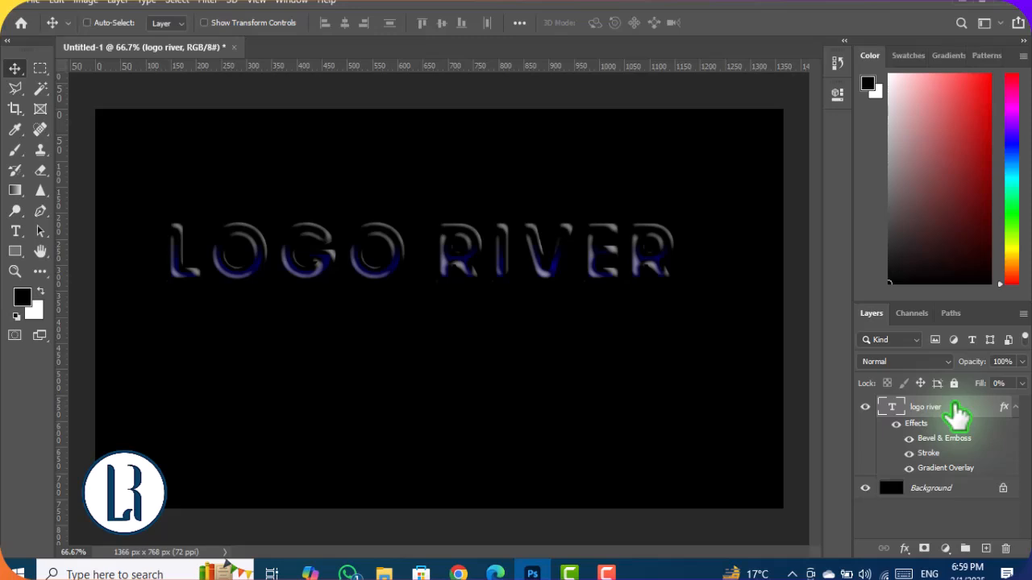
Duplicate the "logo river" text layer and delete the Gradient Overlay effect from the copy
key(ctrl+j)
drag(960, 472, 991, 541)
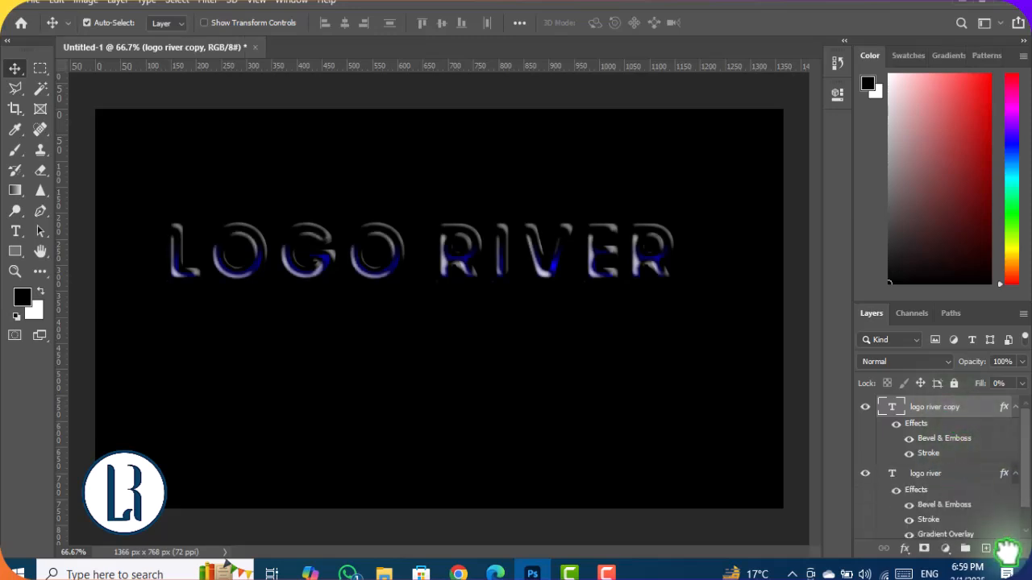
Set the Bevel & Emboss of the "logo river copy" layer to depth 428%, size 18 px and soften 5 px
double_click(975, 419)
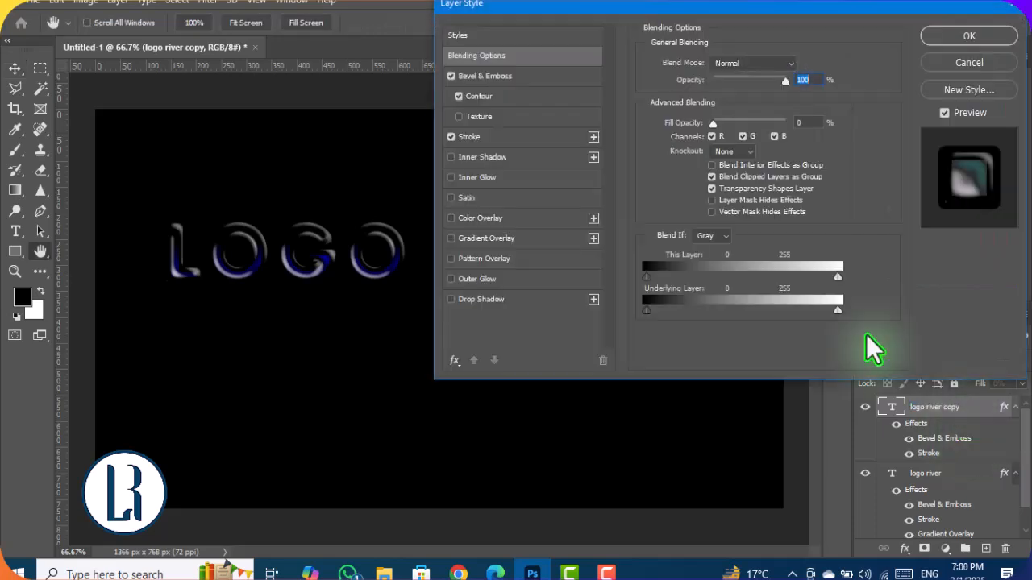
click(528, 76)
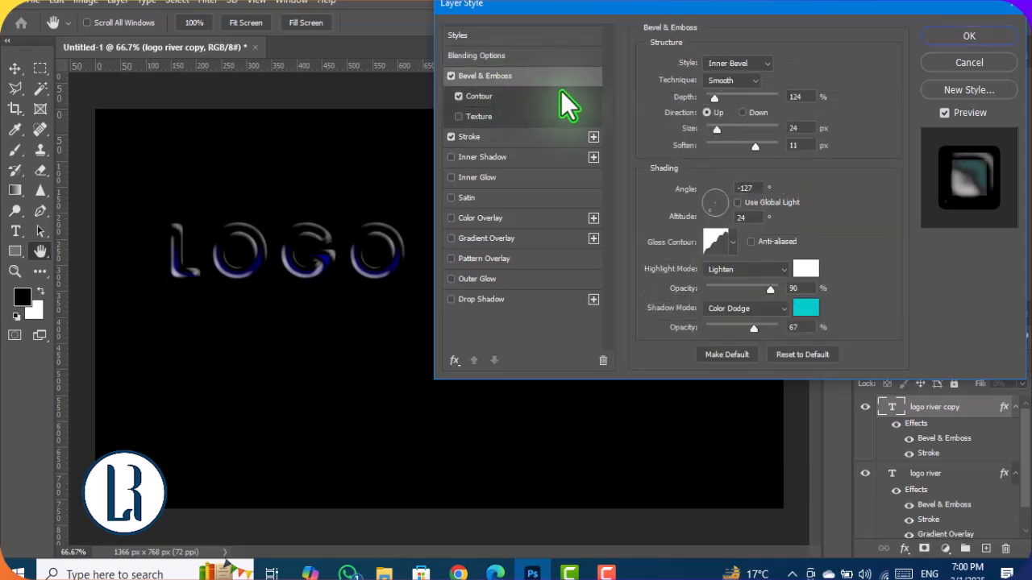
double_click(794, 96)
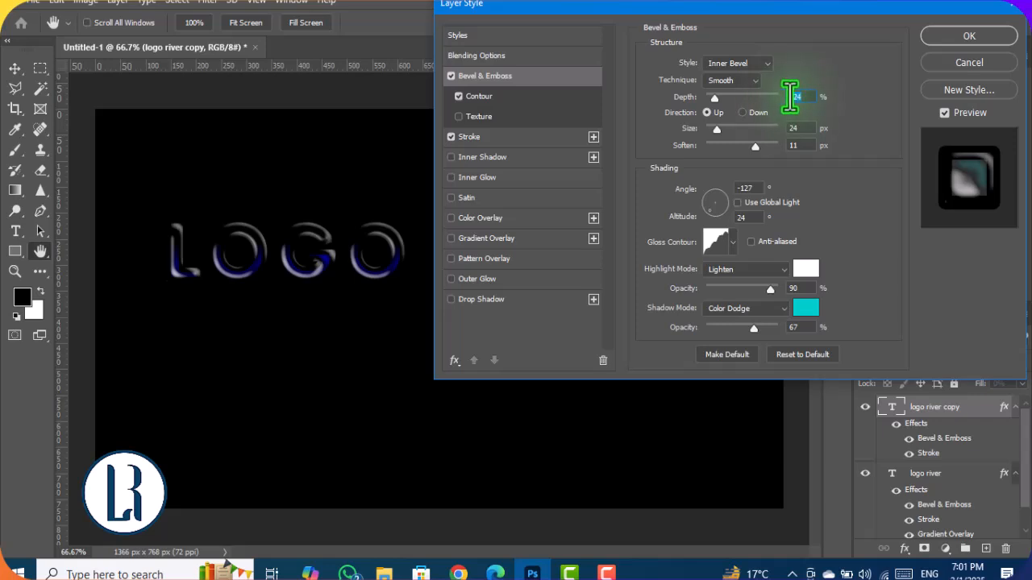
text(428)
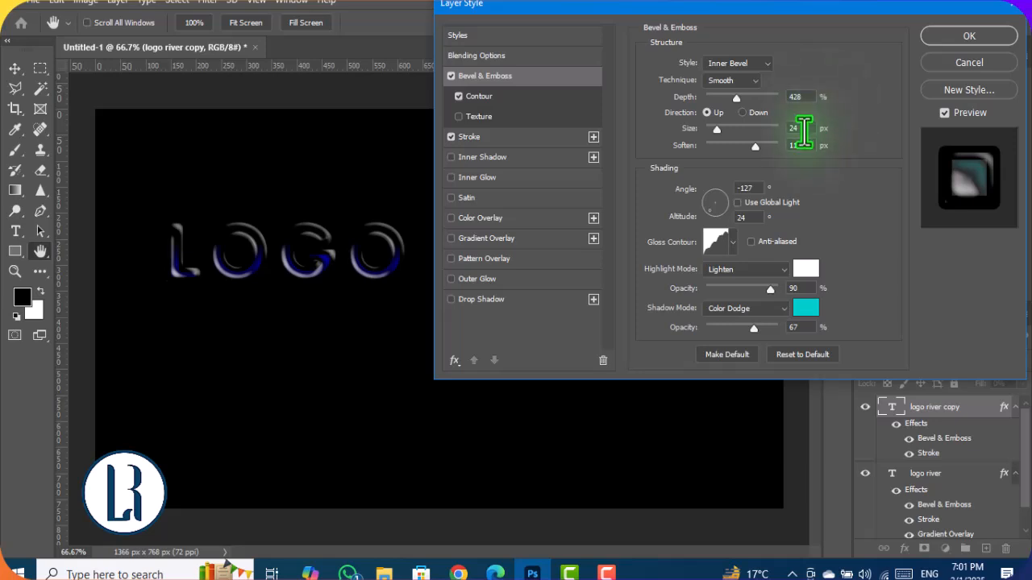
double_click(791, 130)
text(18)
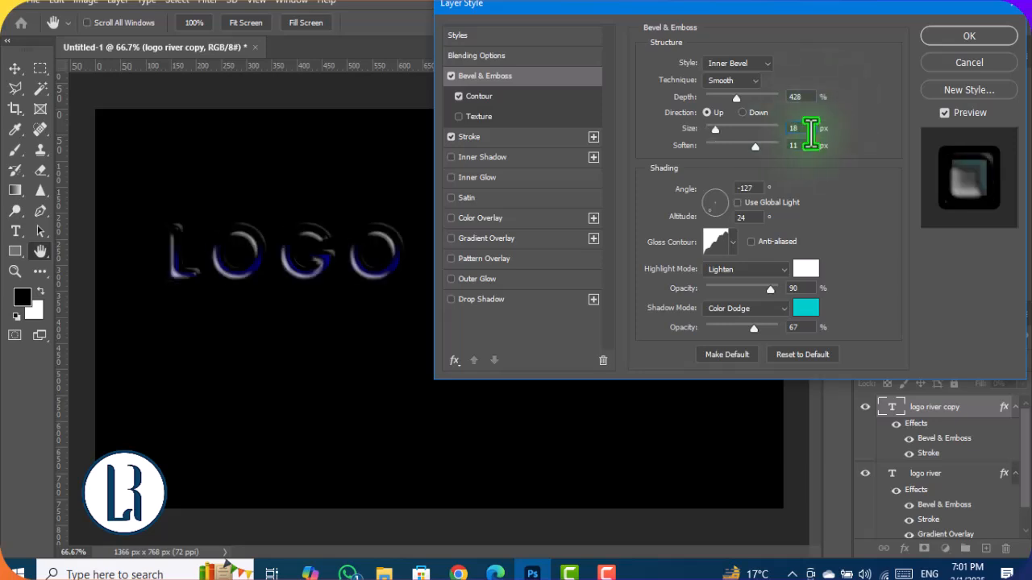
double_click(783, 147)
text(5)
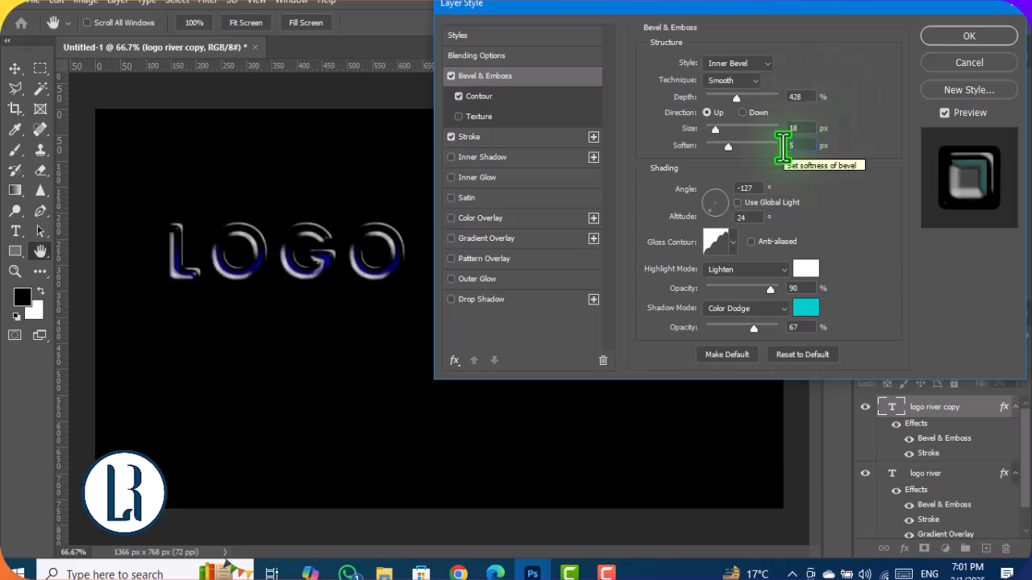
Set the bevel's shading angle and altitude to 32° each and choose the S-curve Gloss Contour preset
double_click(732, 190)
text(32)
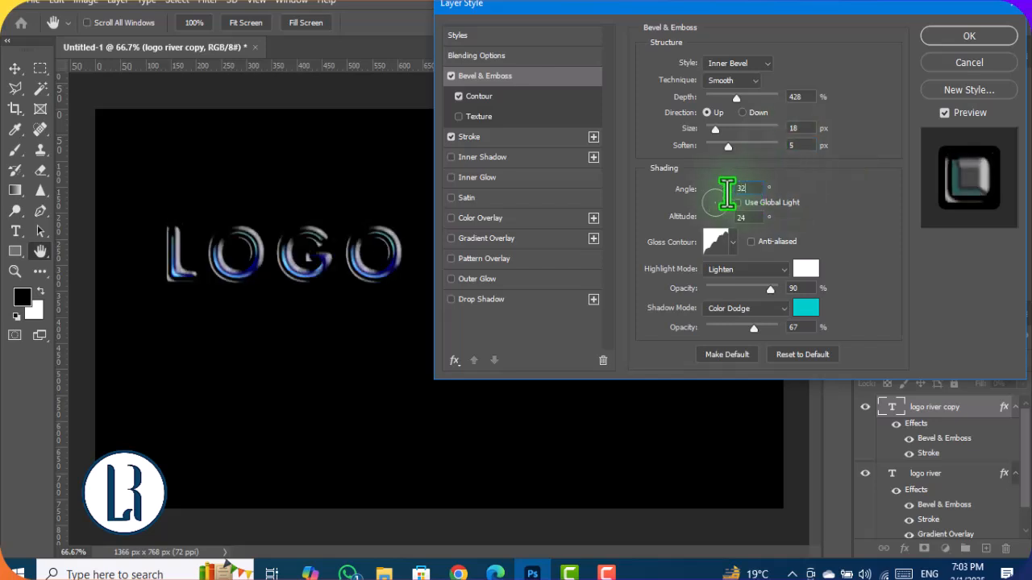
double_click(735, 218)
text(32)
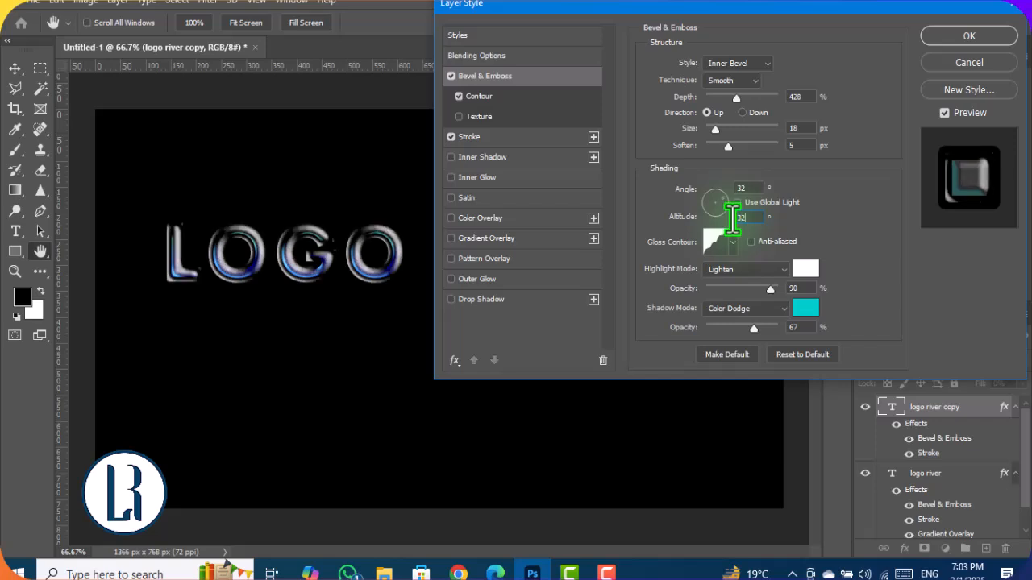
click(732, 241)
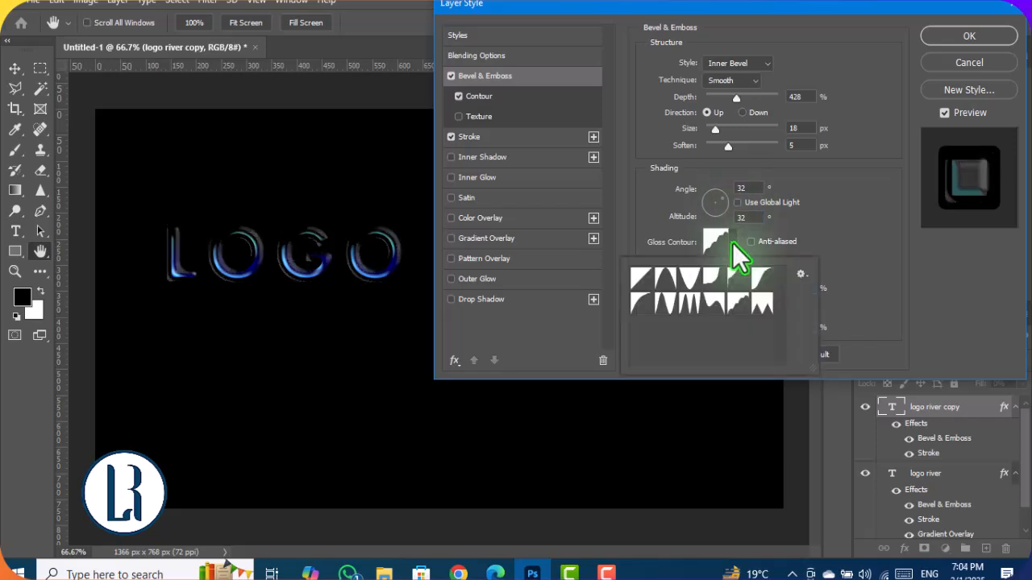
click(761, 280)
Set the bevel's highlight to Difference mode at 54% opacity and its shadow opacity to 23%
double_click(797, 288)
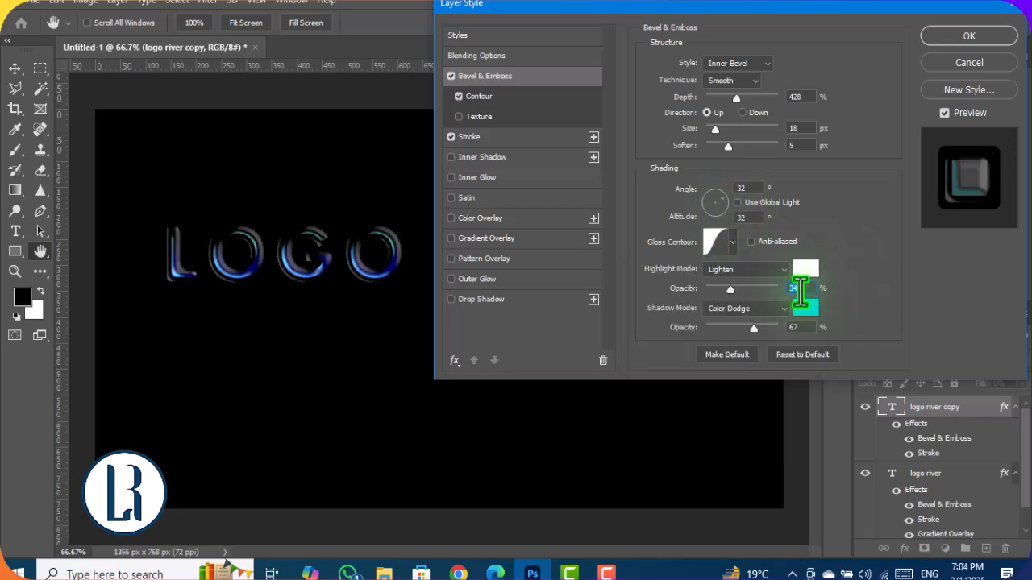
text(54)
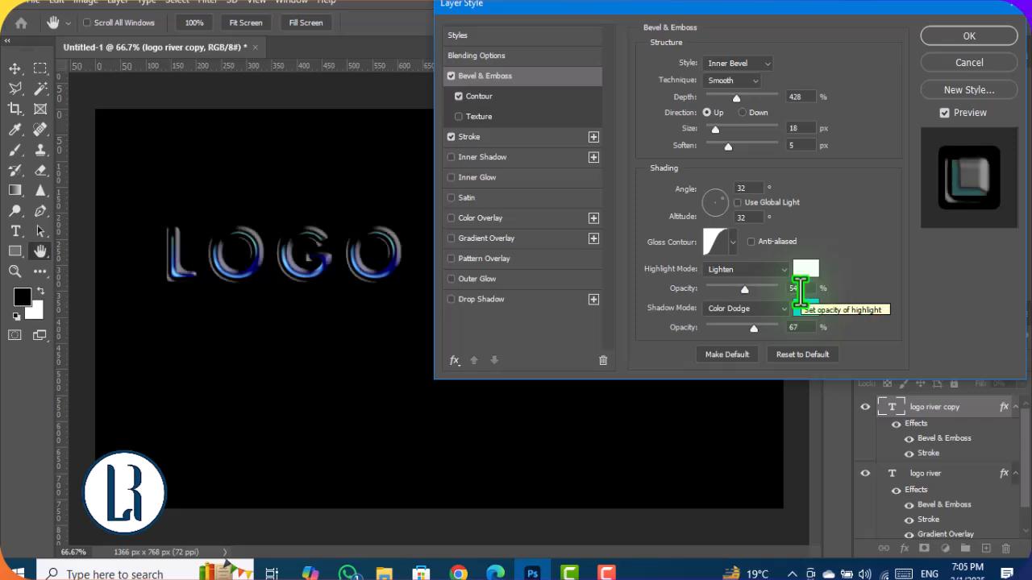
click(783, 269)
click(726, 454)
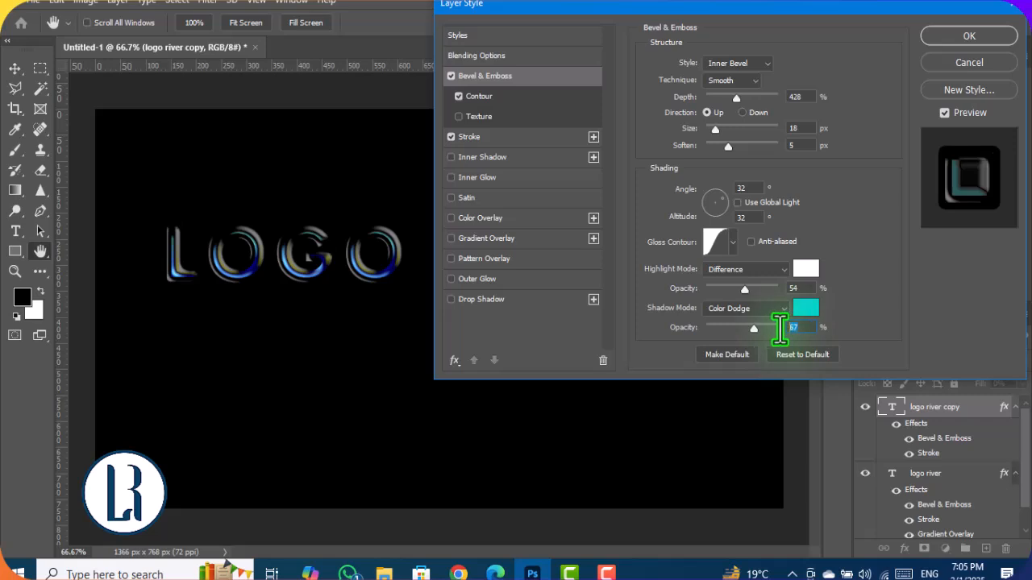
text(23)
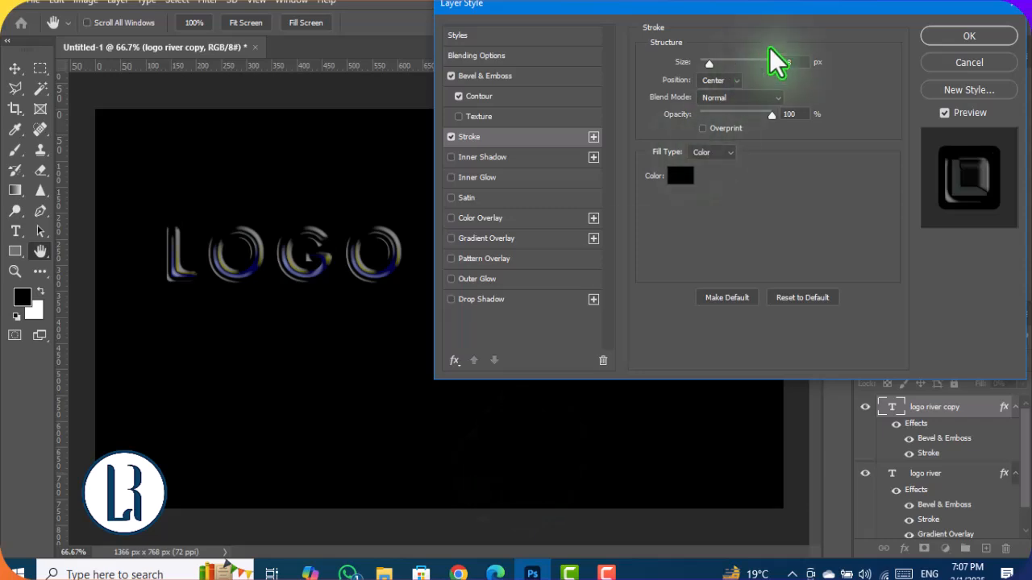
Reduce the copy's stroke size to 2 px and apply the layer style
drag(795, 62, 775, 64)
key(BackSpace)
text(2)
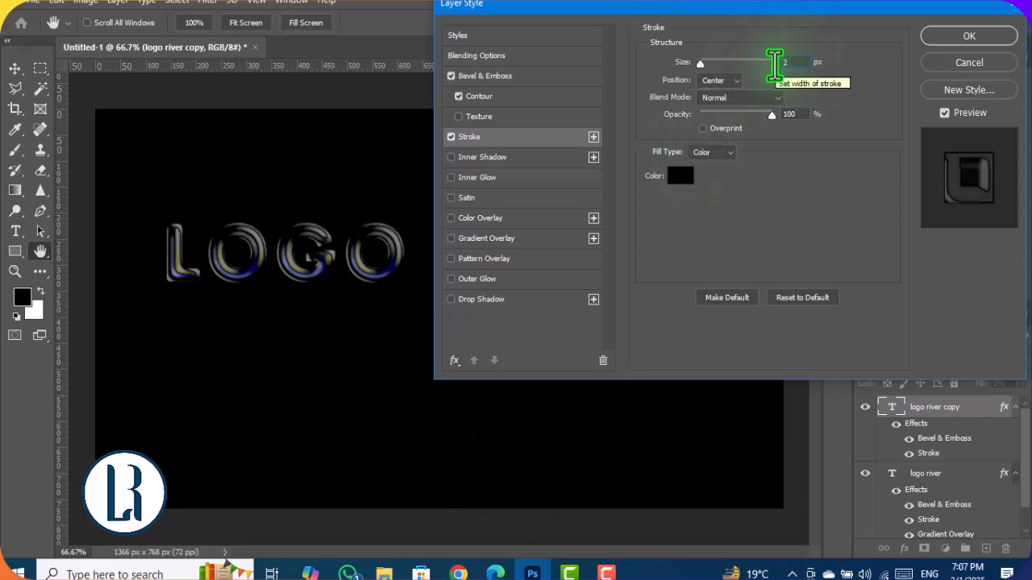
click(991, 39)
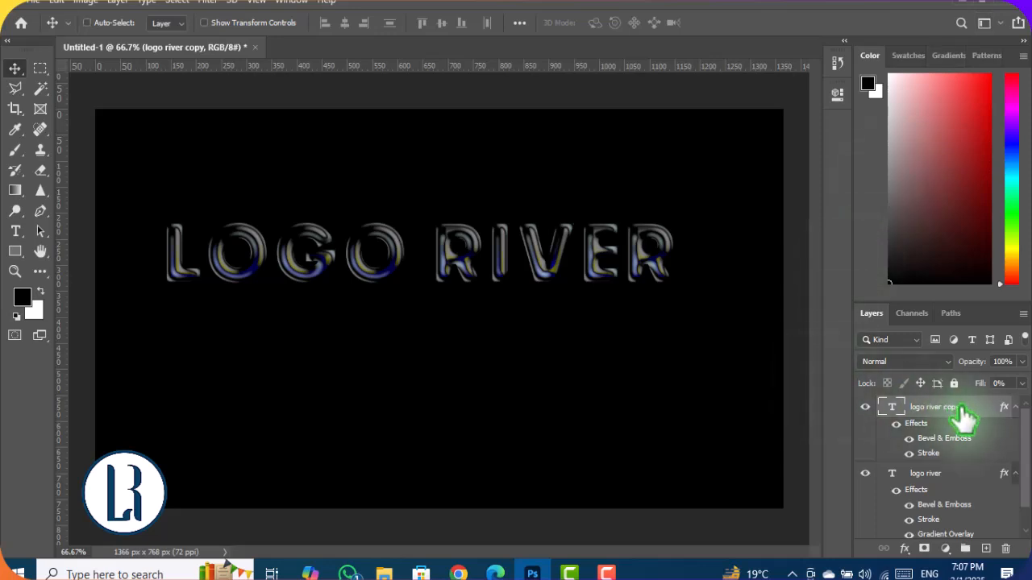
Duplicate the "logo river copy" layer and delete the Stroke effect from the new duplicate
key(ctrl+j)
drag(951, 454, 1005, 548)
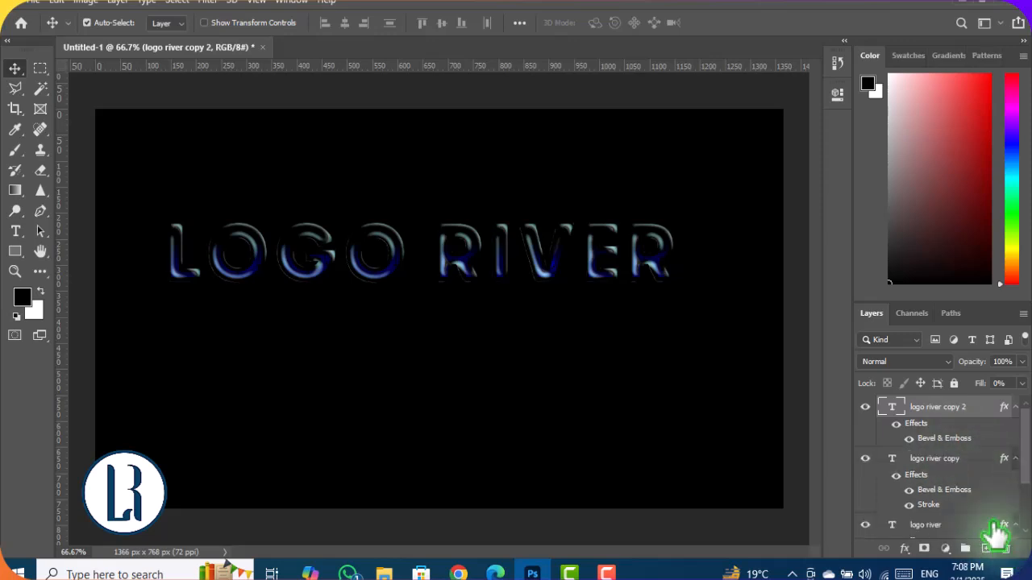
Set the Bevel & Emboss of "logo river copy 2" to depth 1000% and size 21 px
double_click(985, 413)
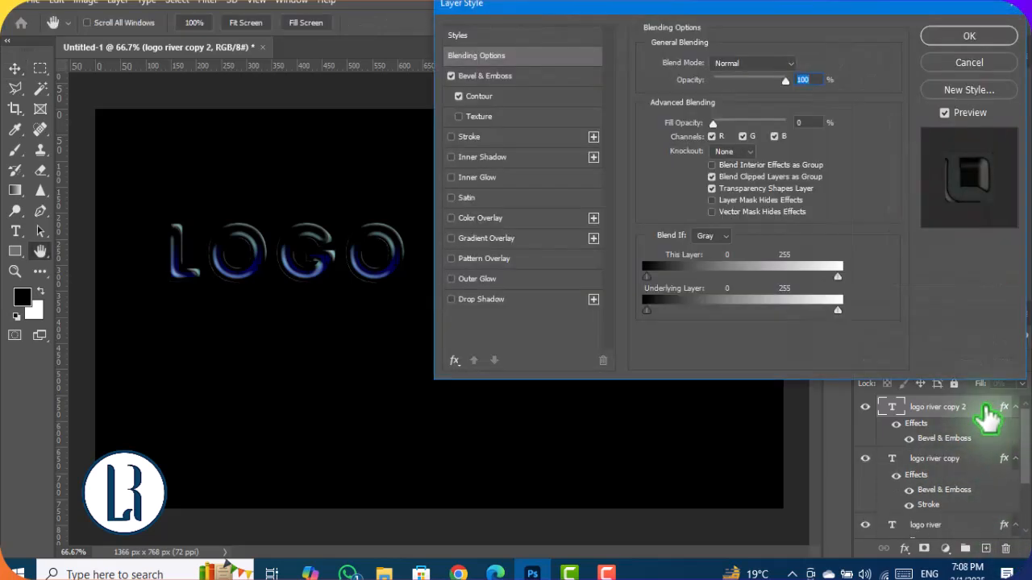
click(574, 78)
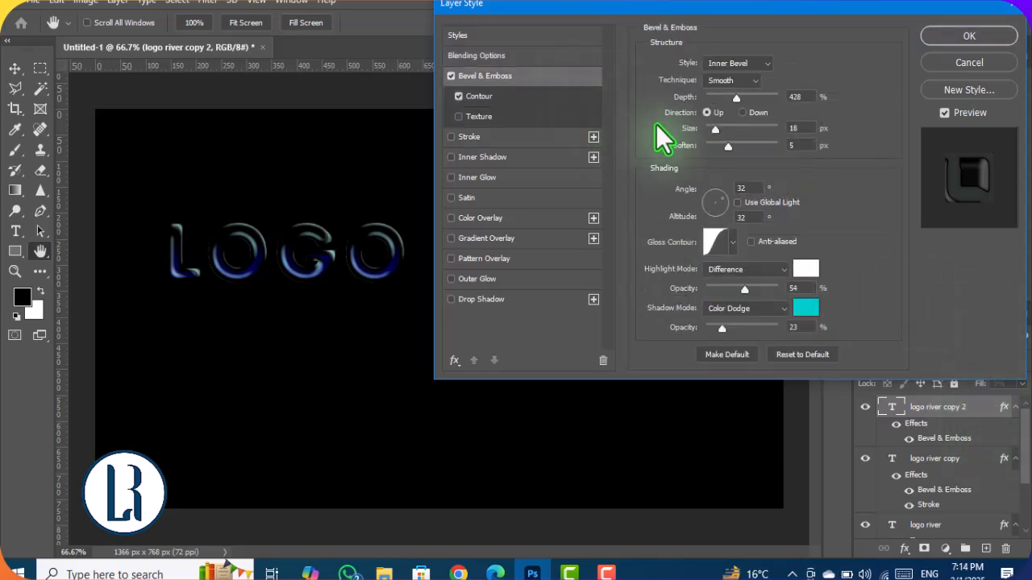
drag(736, 99, 818, 120)
click(808, 129)
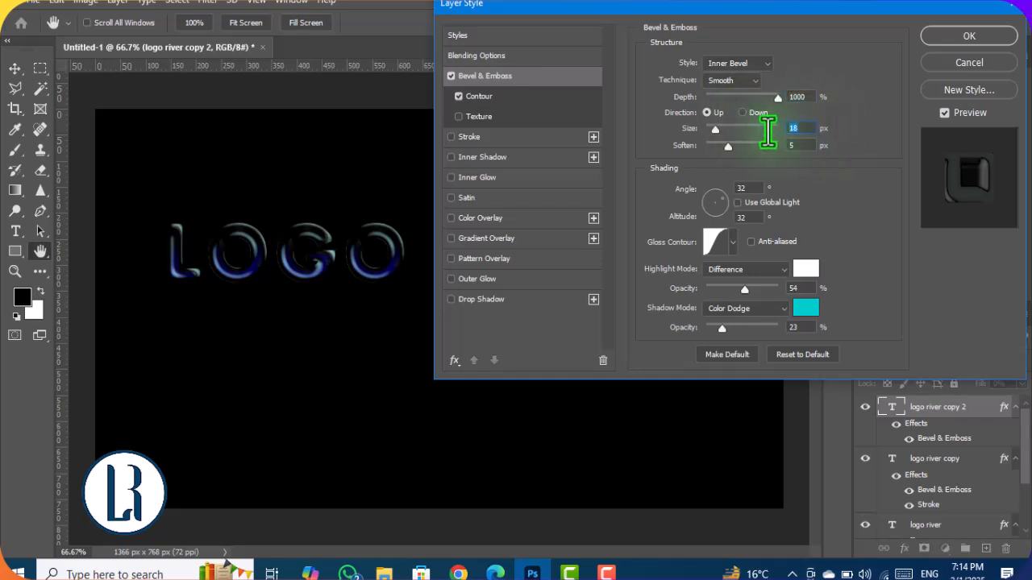
click(795, 129)
text(21)
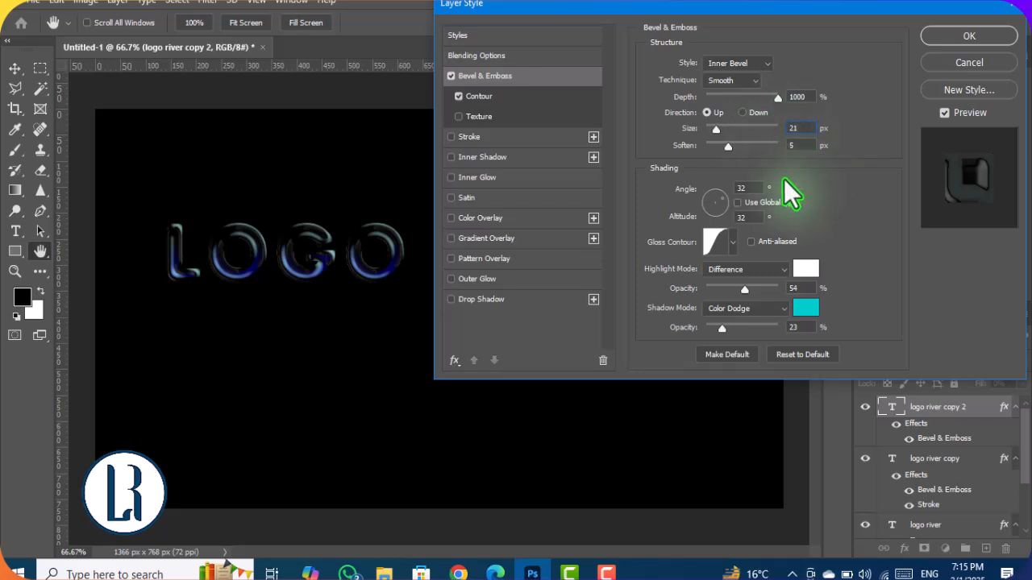
Set the bevel's shading angle to -130° and altitude to 58°, and choose the rounded-steps Gloss Contour preset
drag(750, 191, 716, 191)
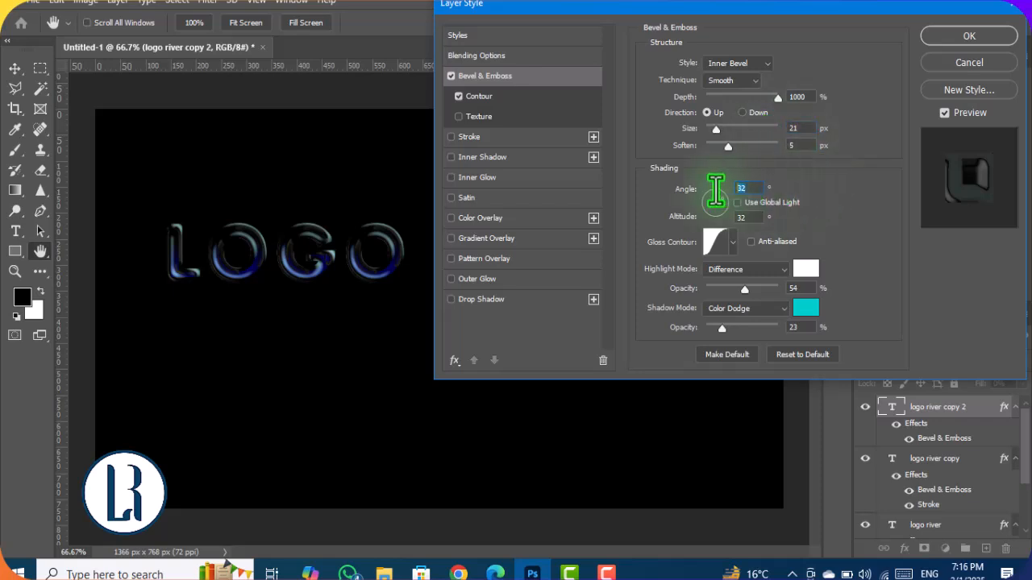
text(-130)
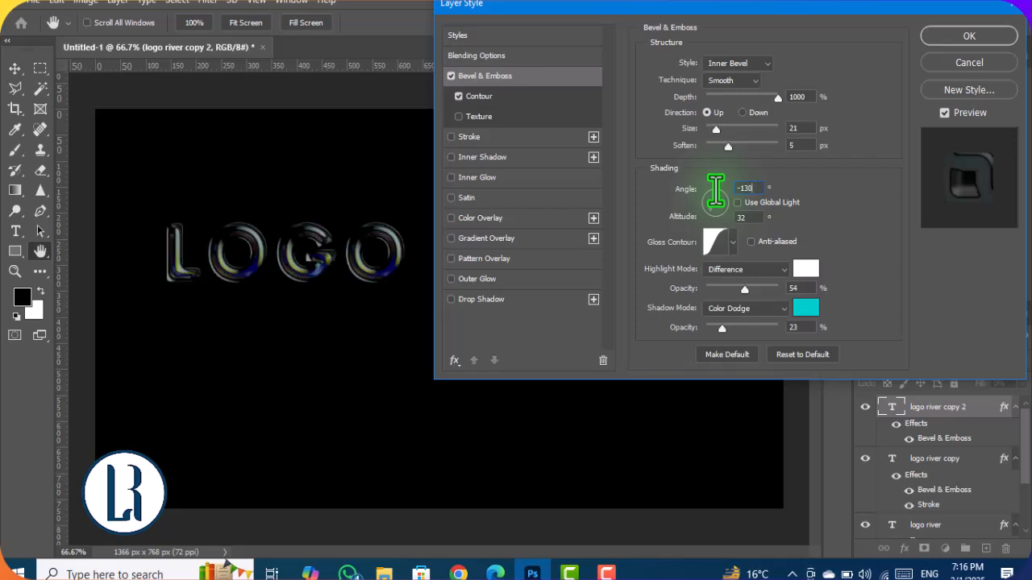
drag(750, 218, 732, 219)
text(30)
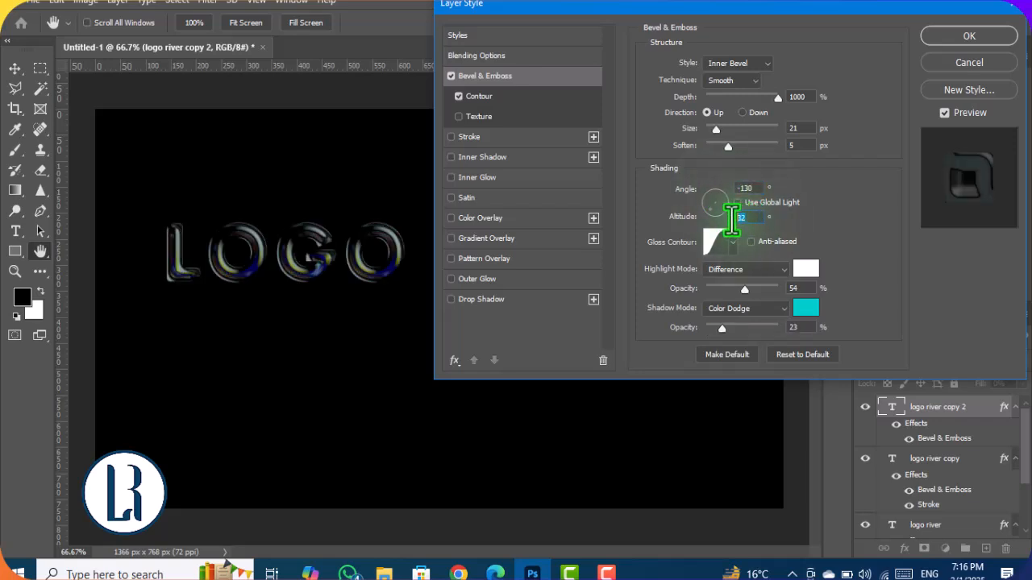
text(58)
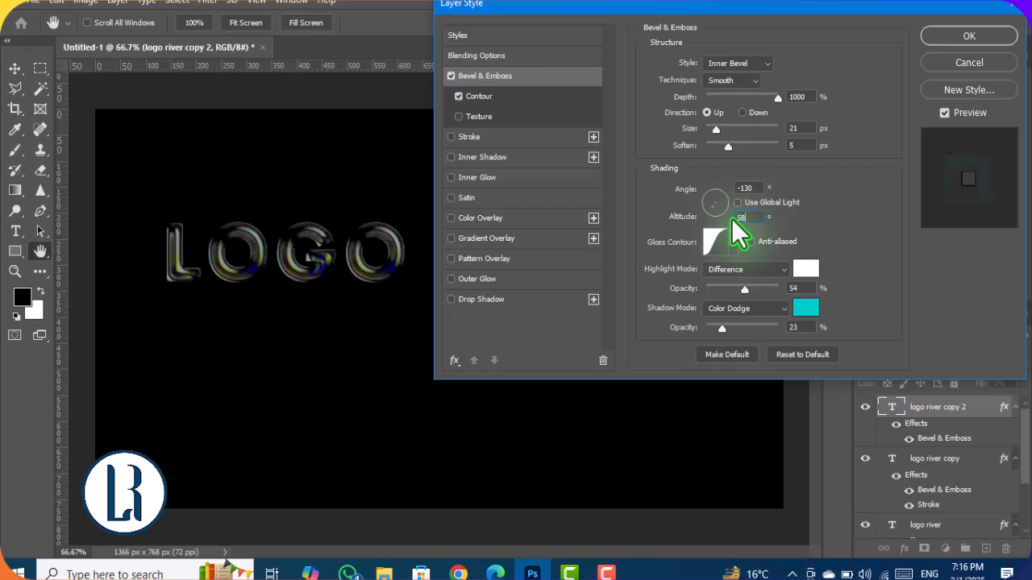
click(729, 239)
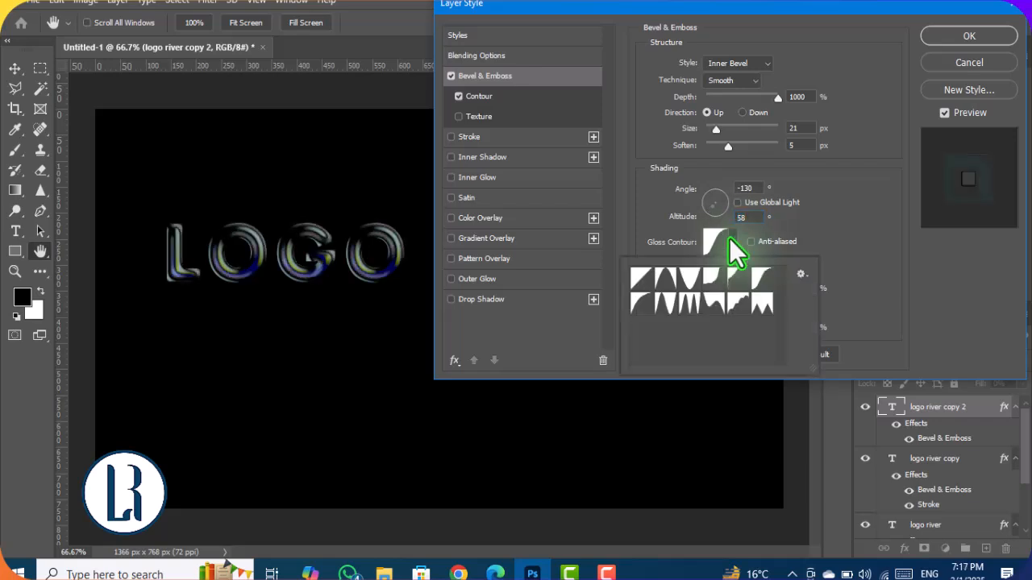
click(739, 305)
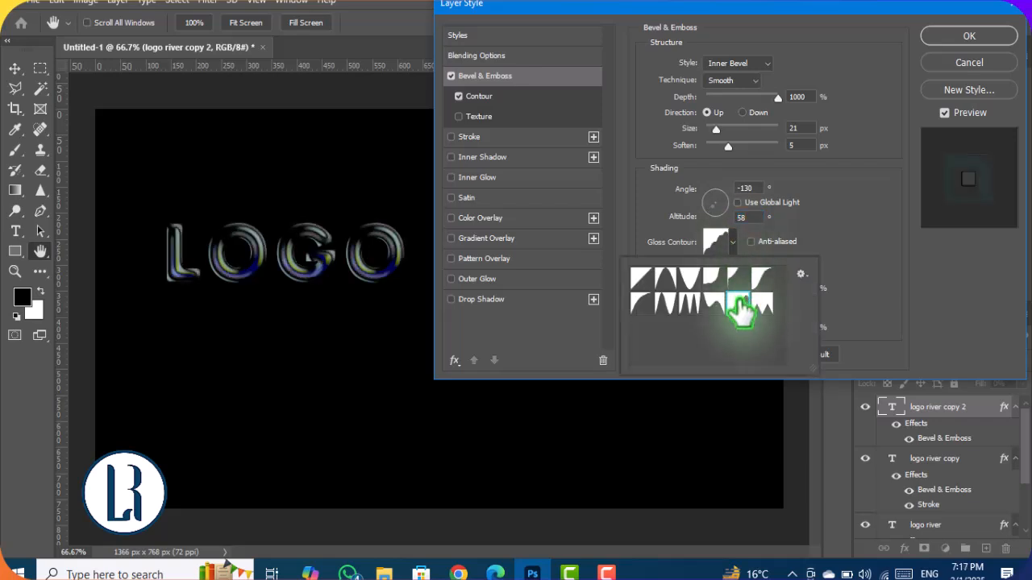
Set the highlight mode of the bevel on "logo river copy 2" to Screen
click(836, 216)
click(782, 269)
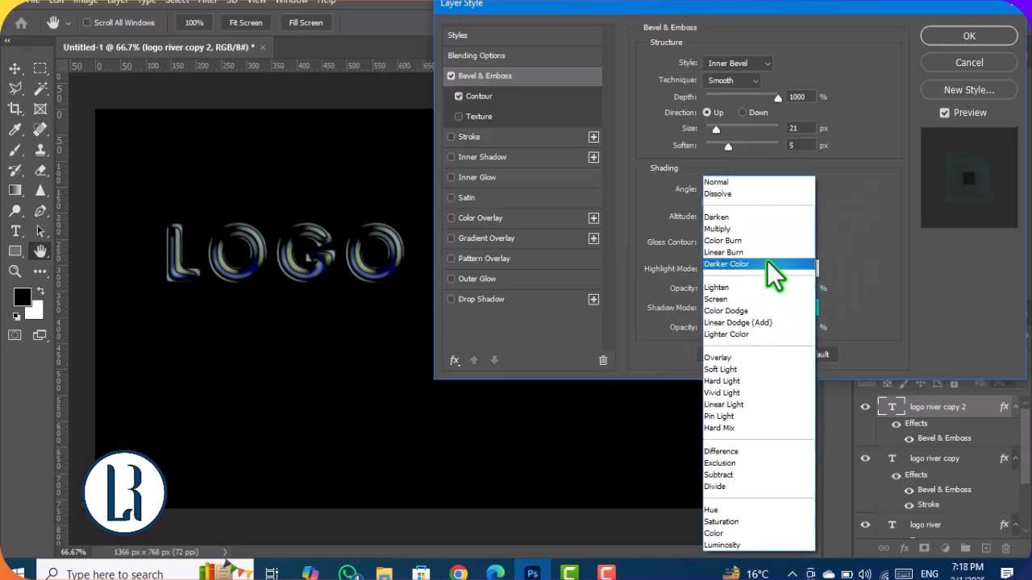
click(735, 300)
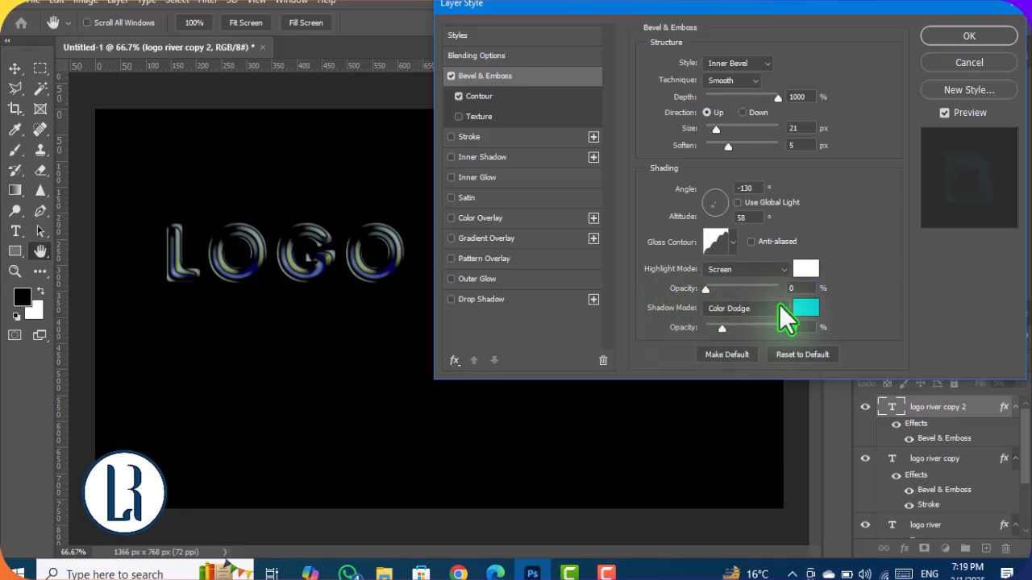
Set the bevel's shadow color to magenta #cc00cc at 73% opacity and apply the layer style
click(803, 308)
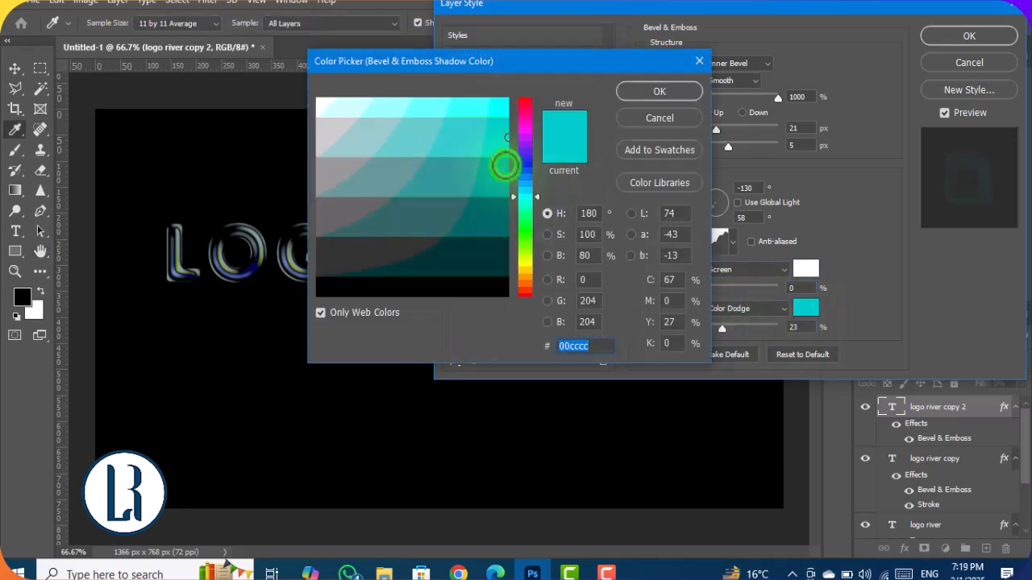
click(525, 129)
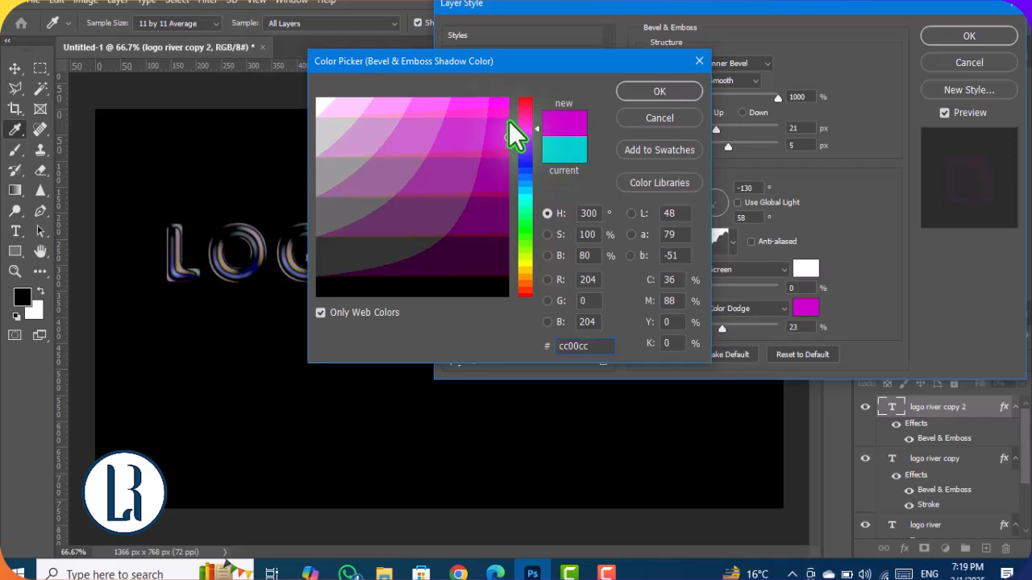
click(645, 96)
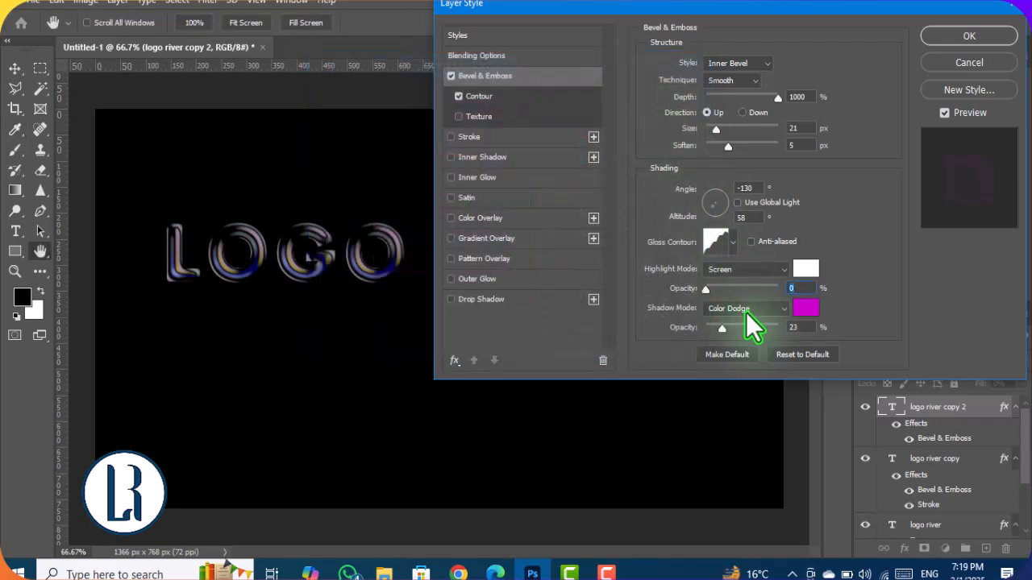
double_click(794, 328)
text(73)
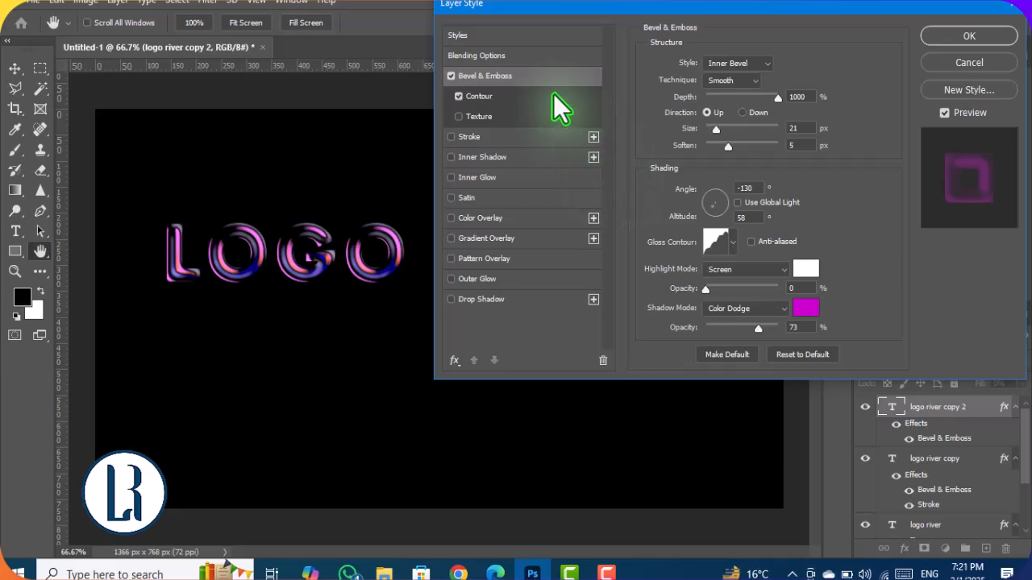
click(553, 93)
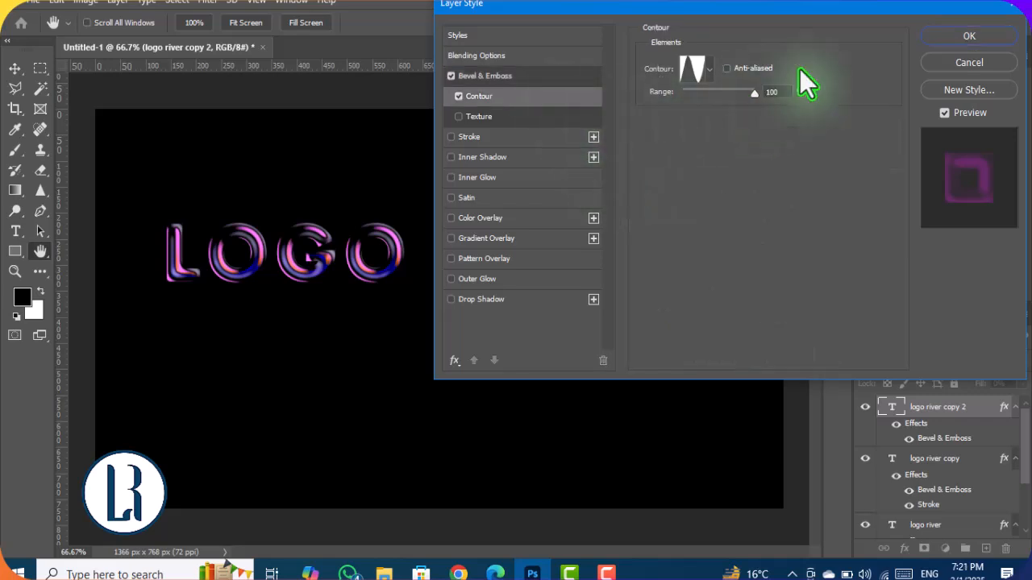
click(971, 36)
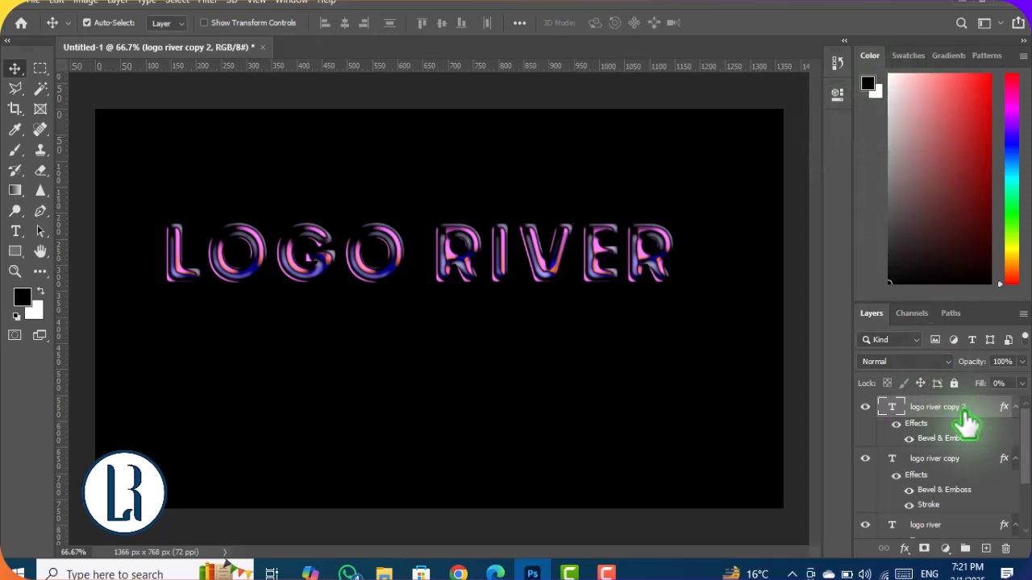
Duplicate the "logo river copy 2" layer and set the new duplicate's bevel shadow opacity to 47%
key(ctrl+j)
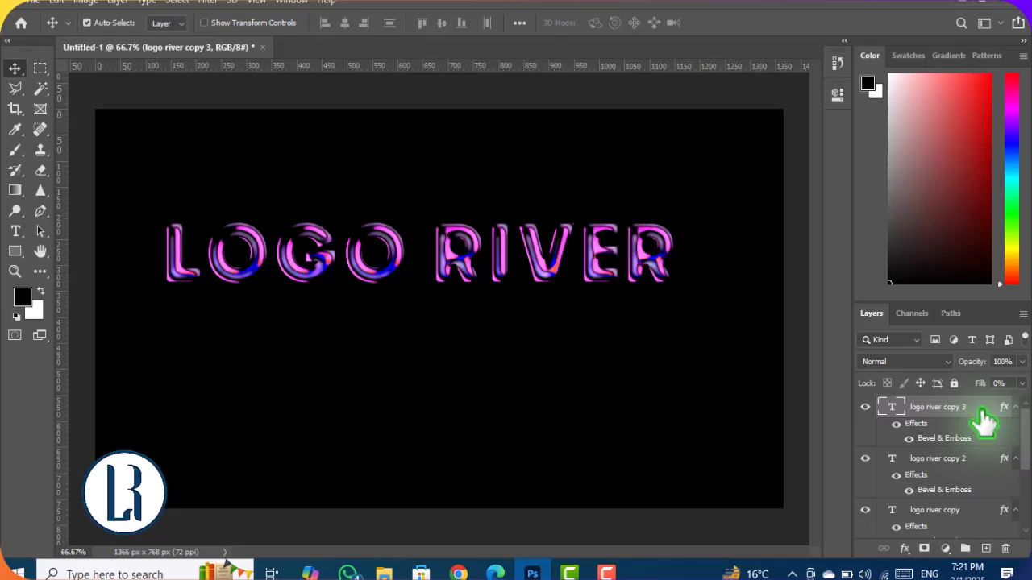
double_click(983, 419)
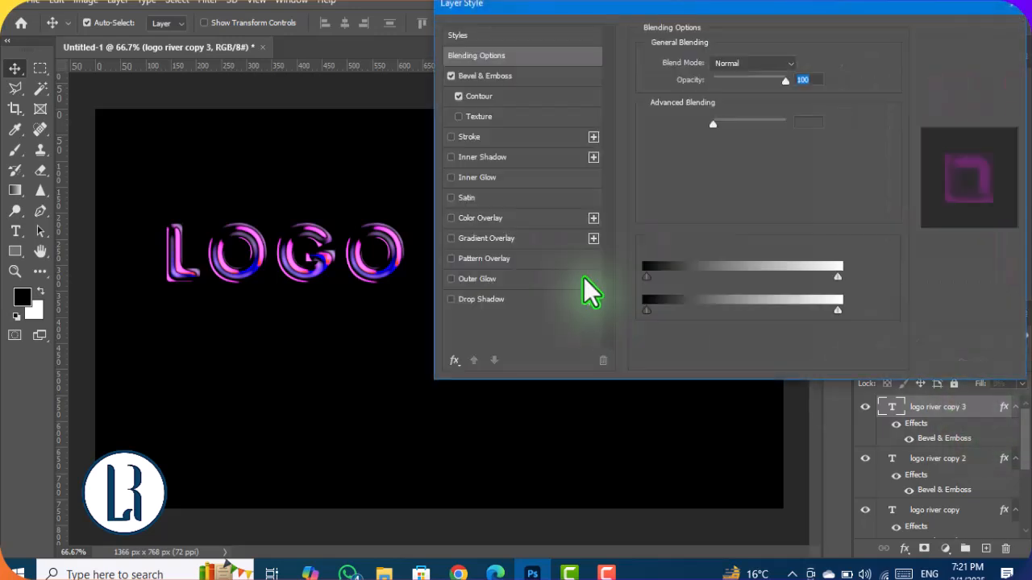
click(521, 78)
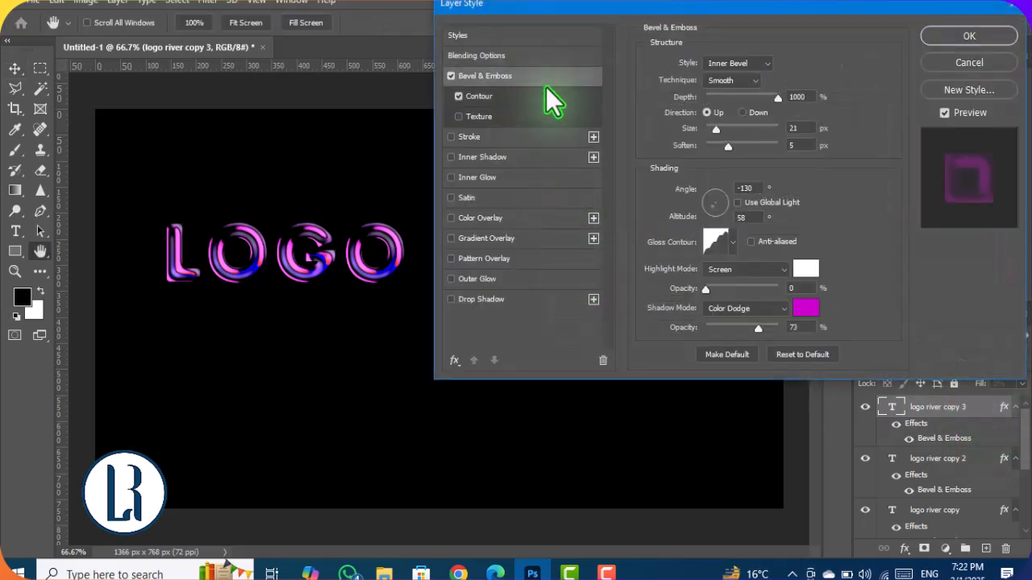
drag(759, 331, 714, 331)
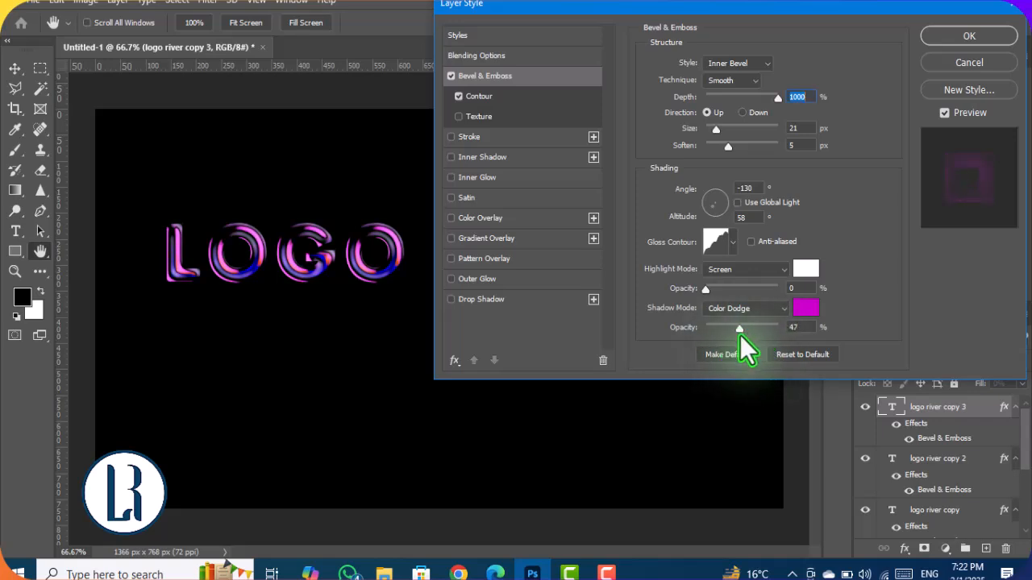
drag(741, 335, 740, 330)
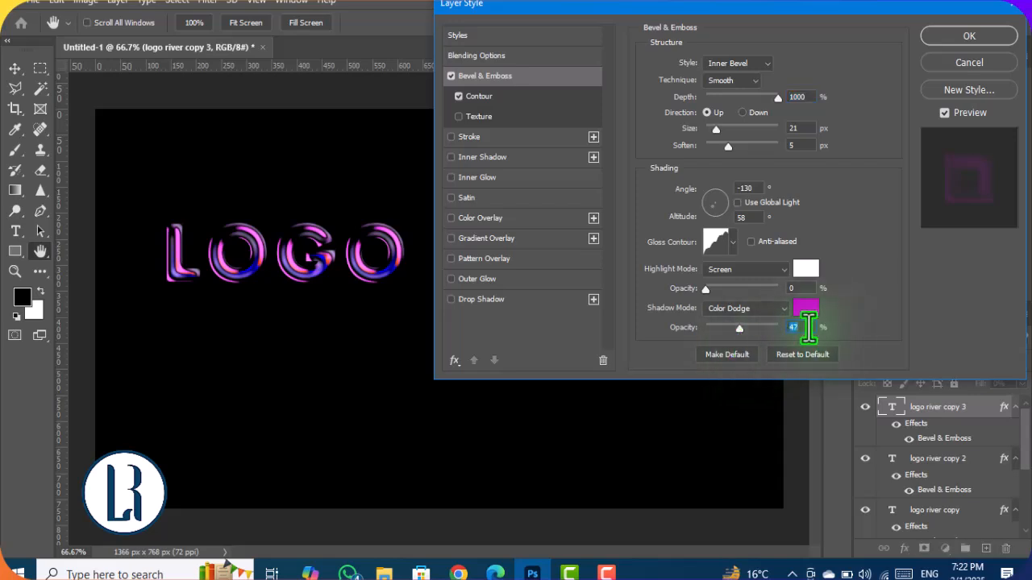
Change the duplicate's bevel shadow color to a darker magenta and apply the layer style
click(807, 310)
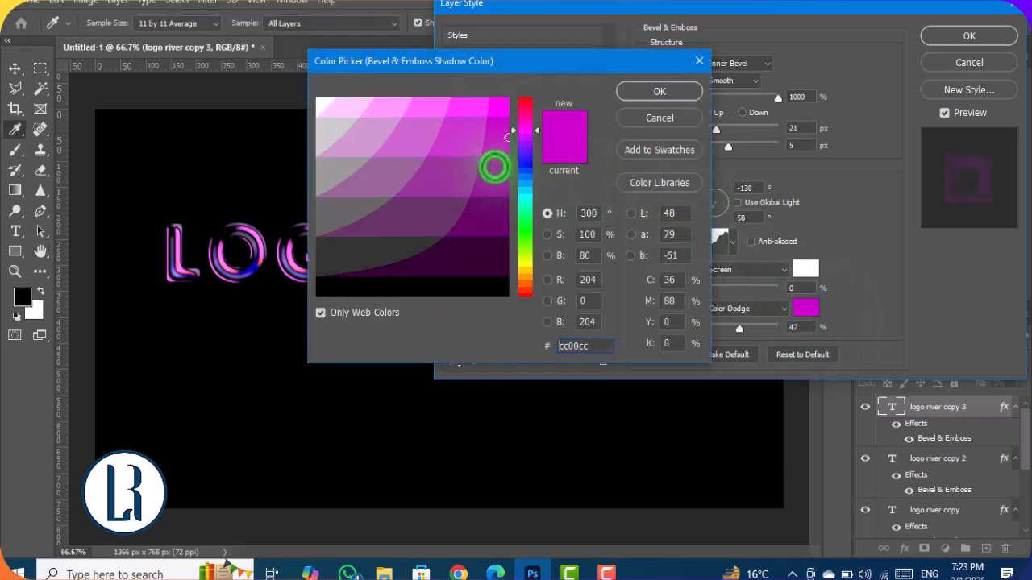
click(492, 165)
click(673, 90)
click(937, 37)
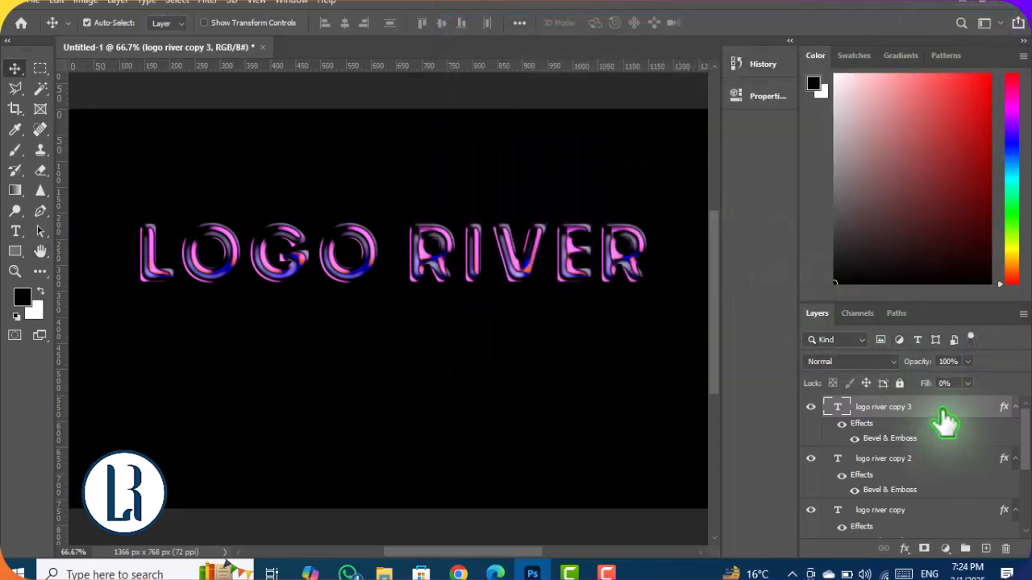
Place an effect-free duplicate of the text layer directly above the Background and enable Outer Glow on it
drag(945, 421, 1006, 548)
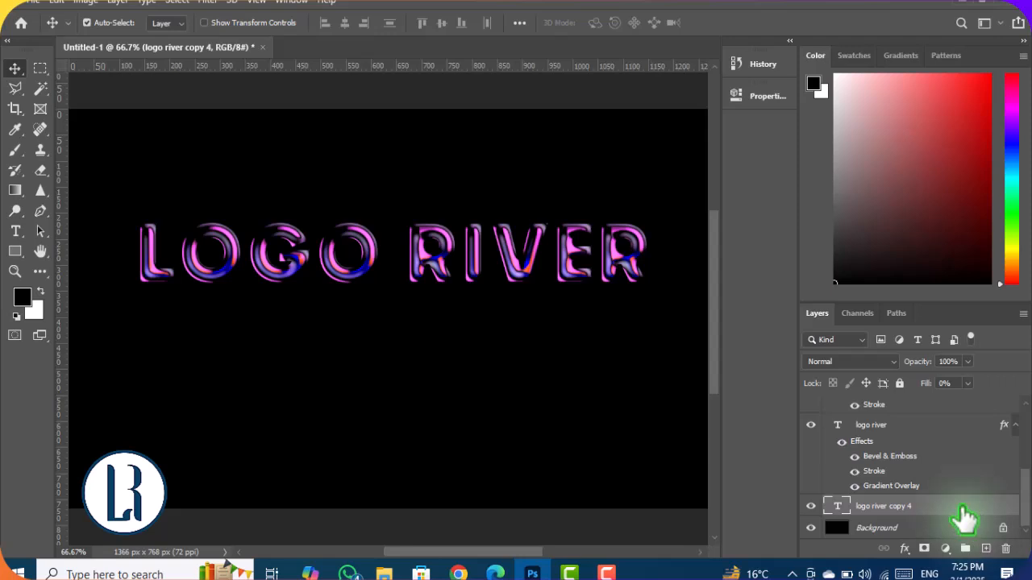
double_click(963, 511)
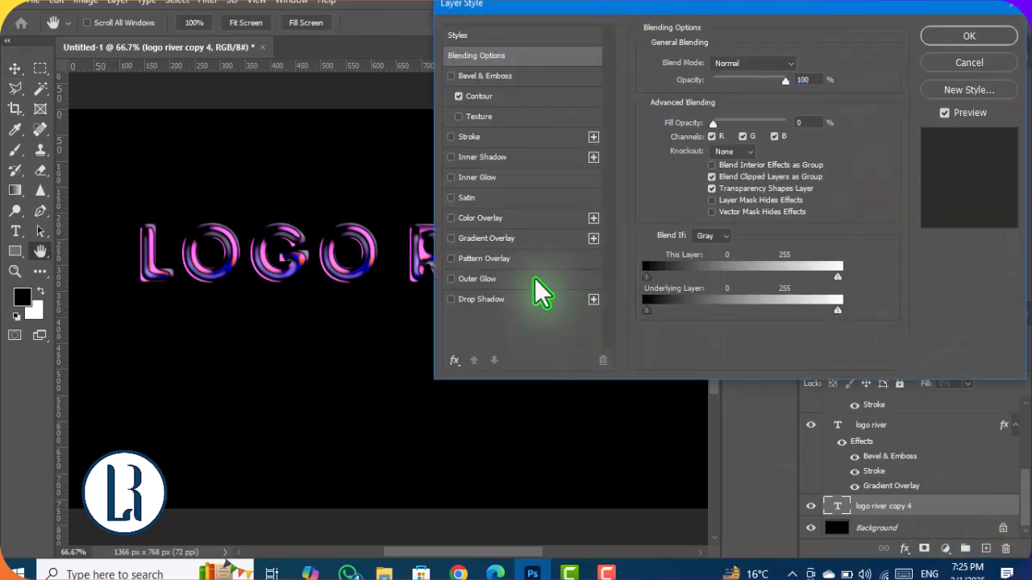
click(535, 278)
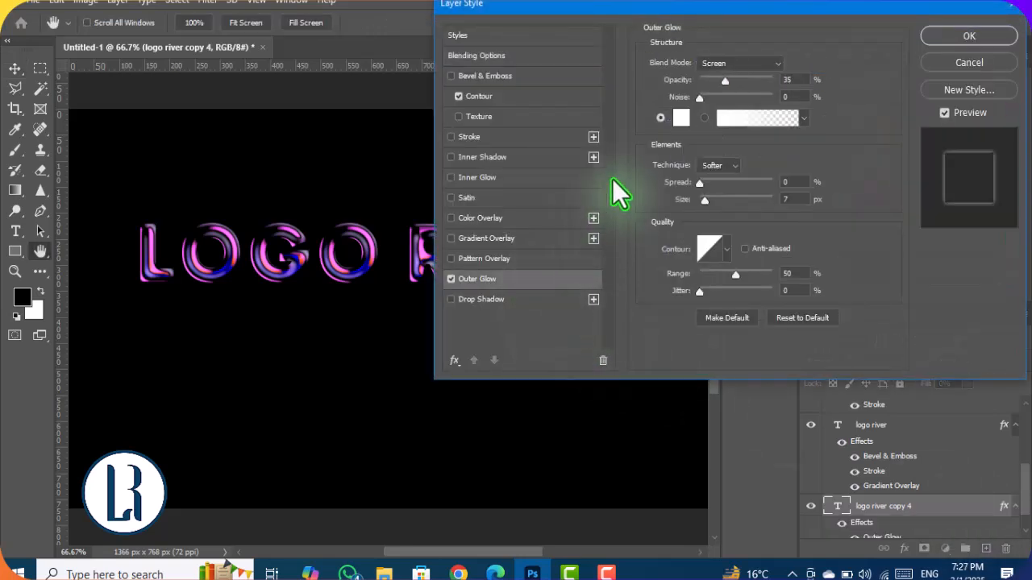
Set the Outer Glow's blend mode to Normal and its opacity to 45%
click(766, 65)
click(757, 77)
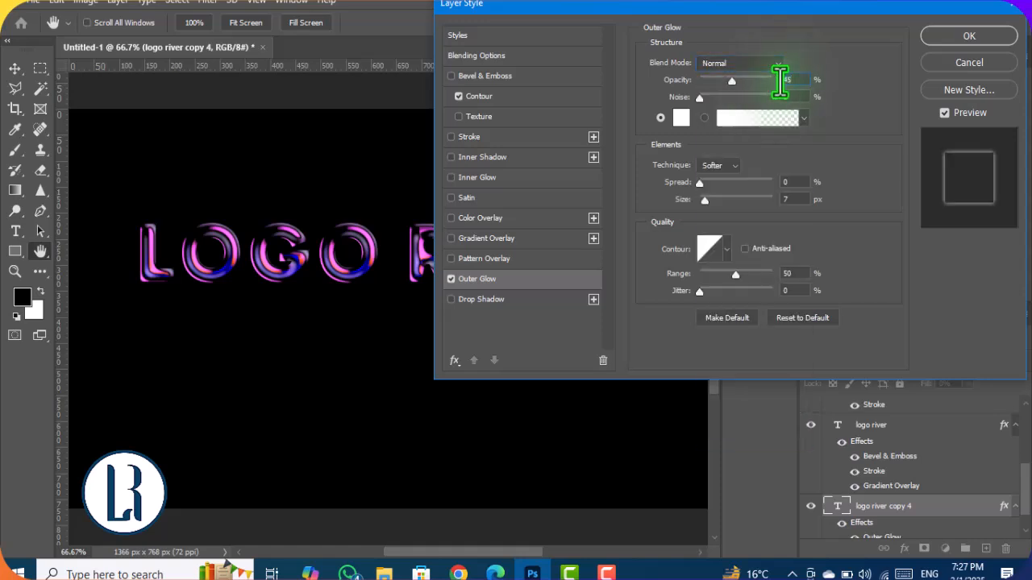
text(45)
Color the Outer Glow orange #ff6600, set its size to 65 px, and apply the layer style
click(681, 118)
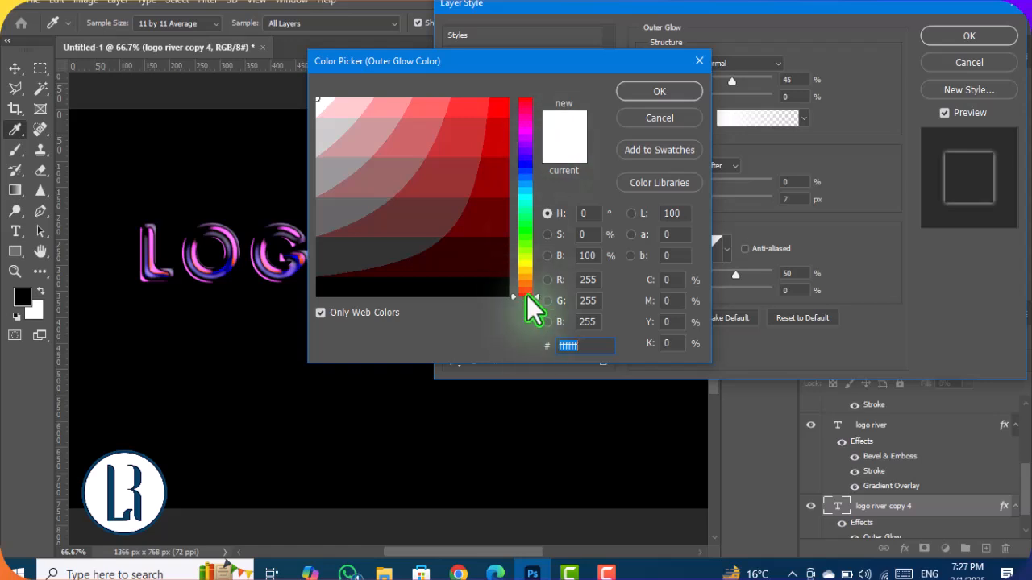
drag(537, 300, 535, 286)
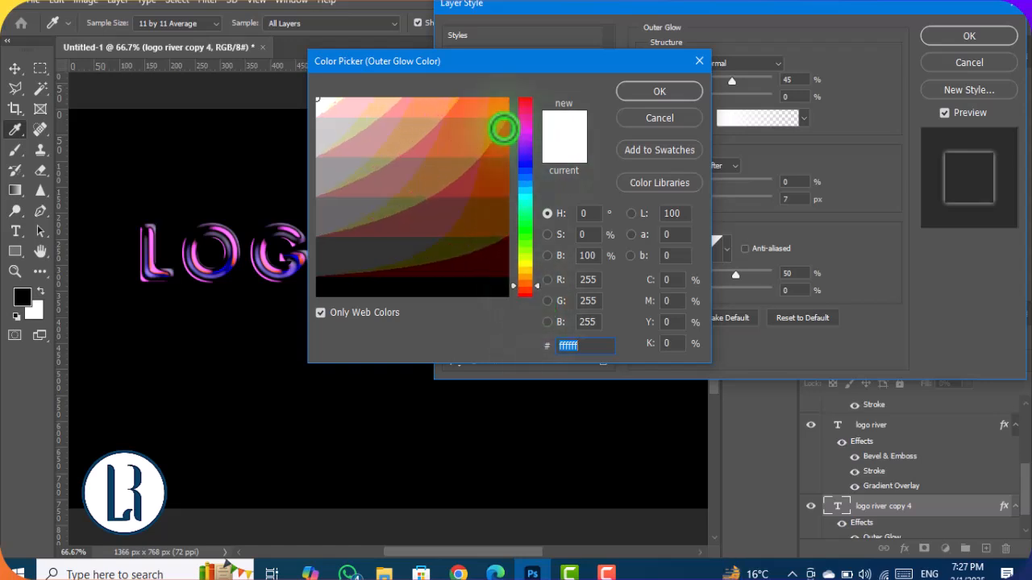
click(503, 111)
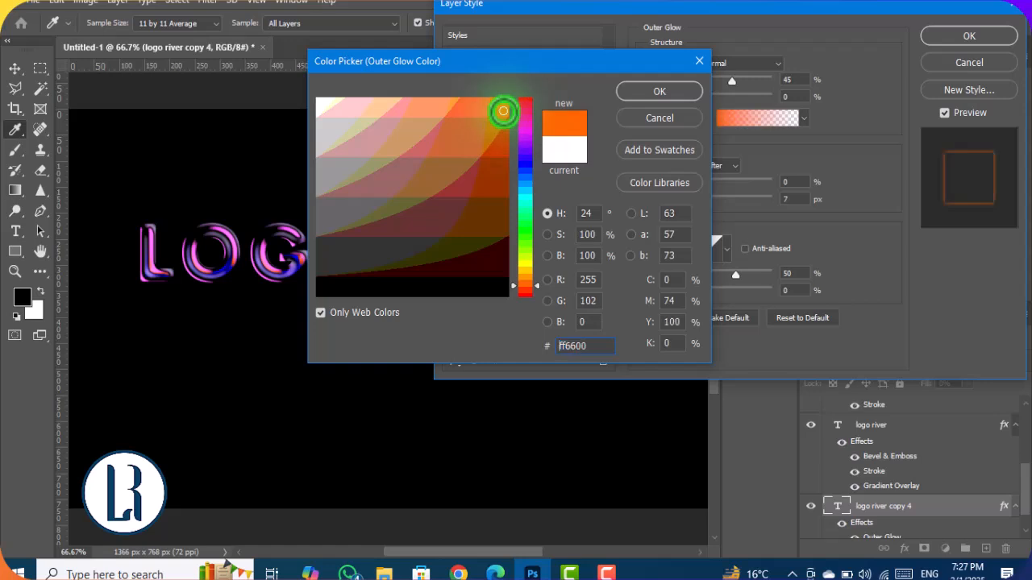
click(657, 96)
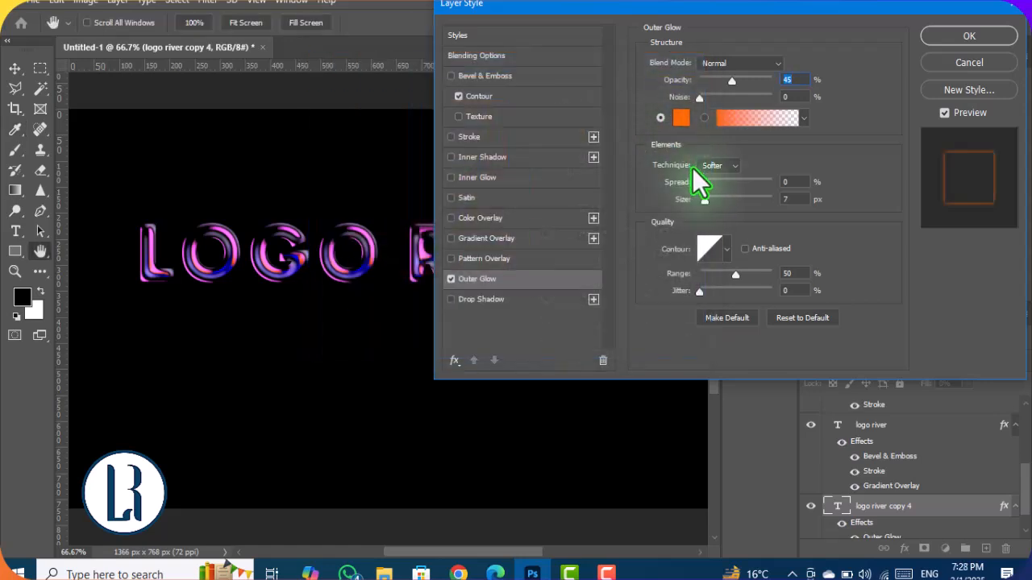
drag(701, 202, 722, 203)
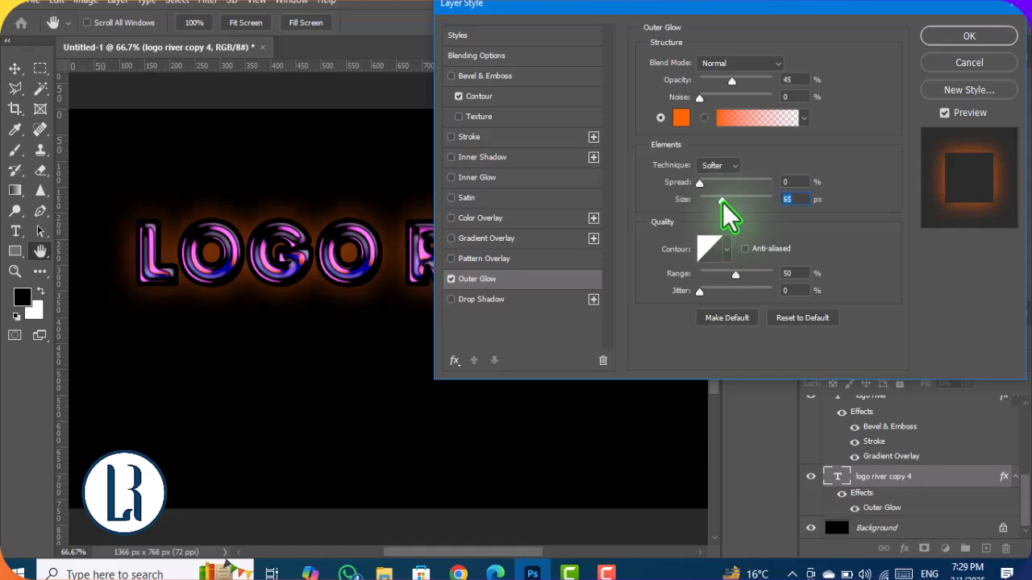
click(968, 34)
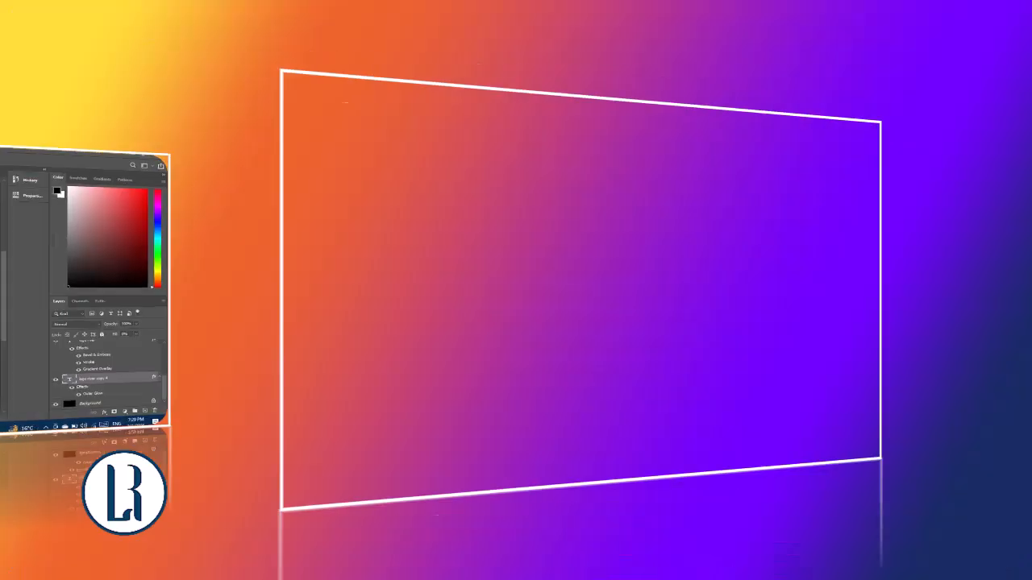